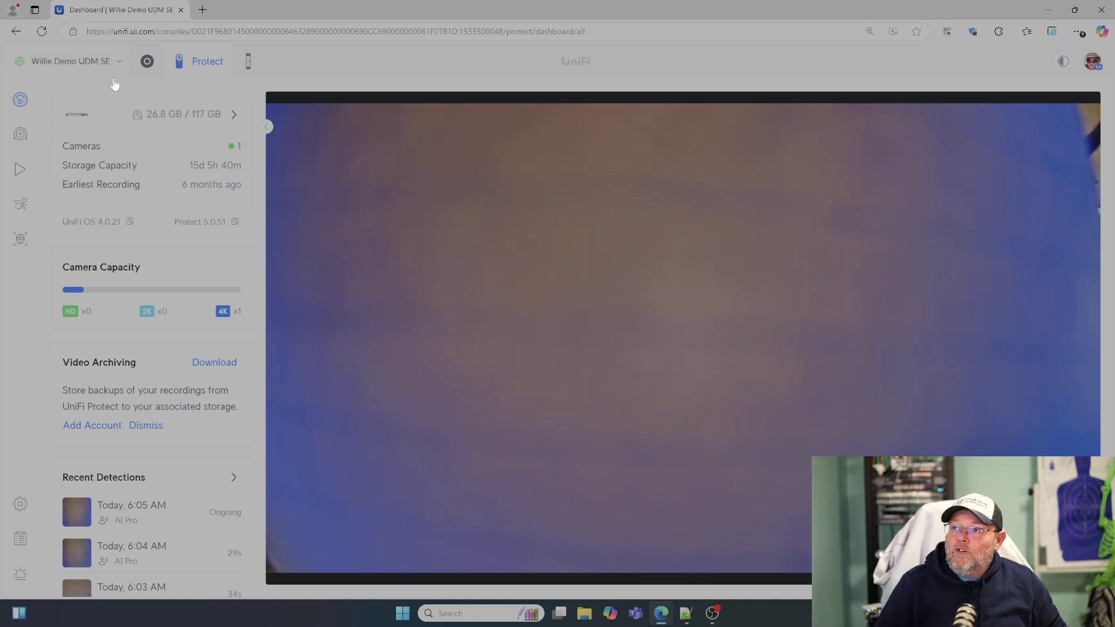
# Step: Review the AI Pro camera's recording settings, covering motion events, AI video and audio detections, and recording quality
pyautogui.click(19, 134)
pyautogui.click(201, 163)
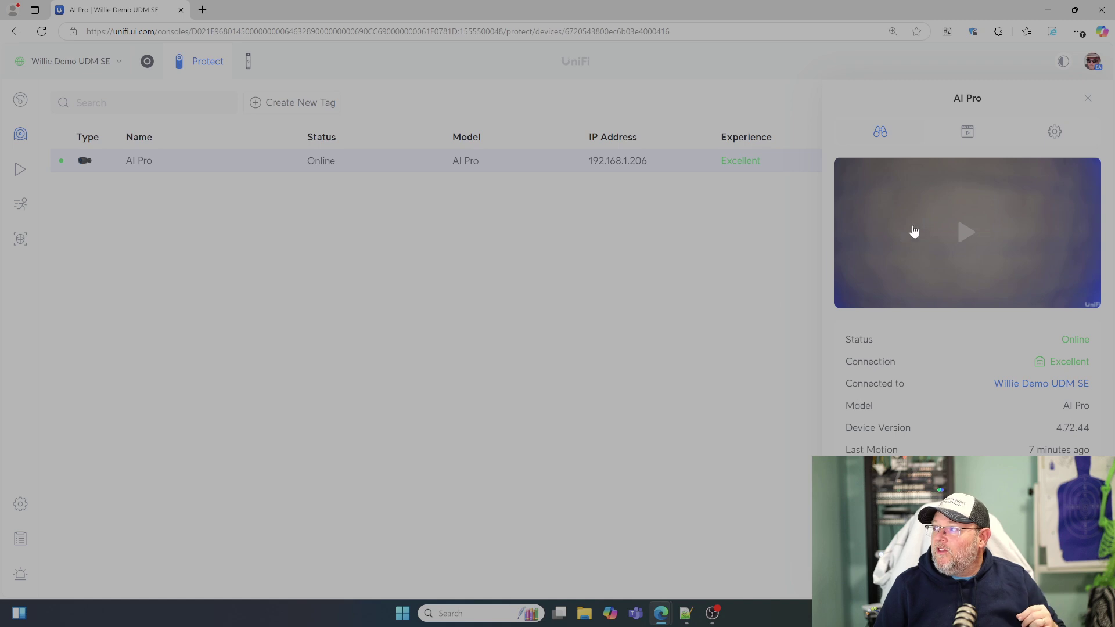
pyautogui.click(967, 131)
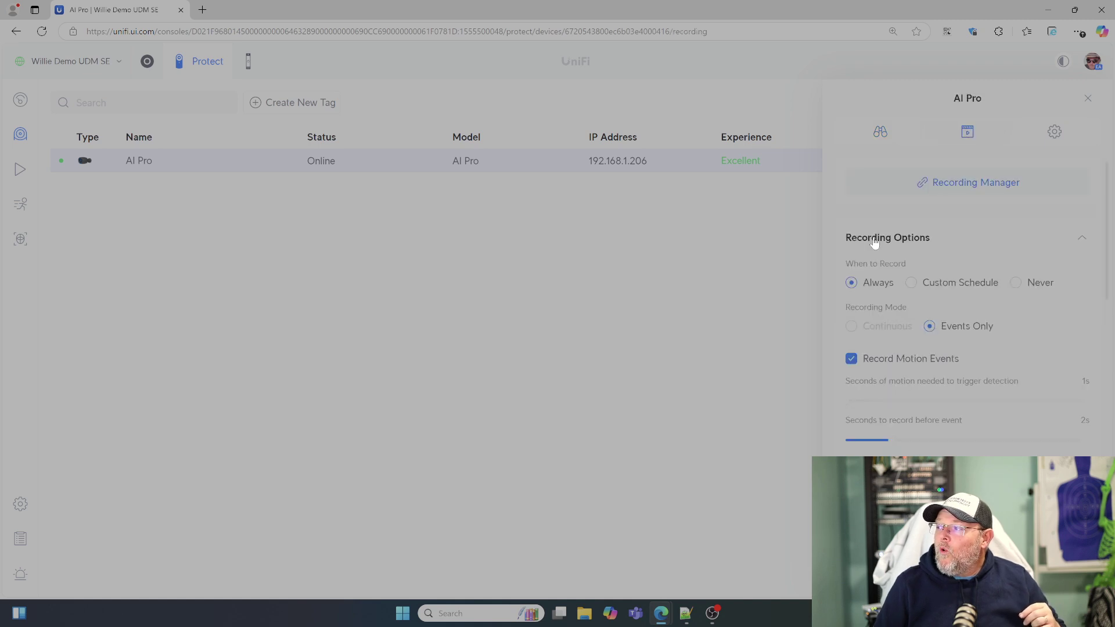
pyautogui.moveTo(876, 320)
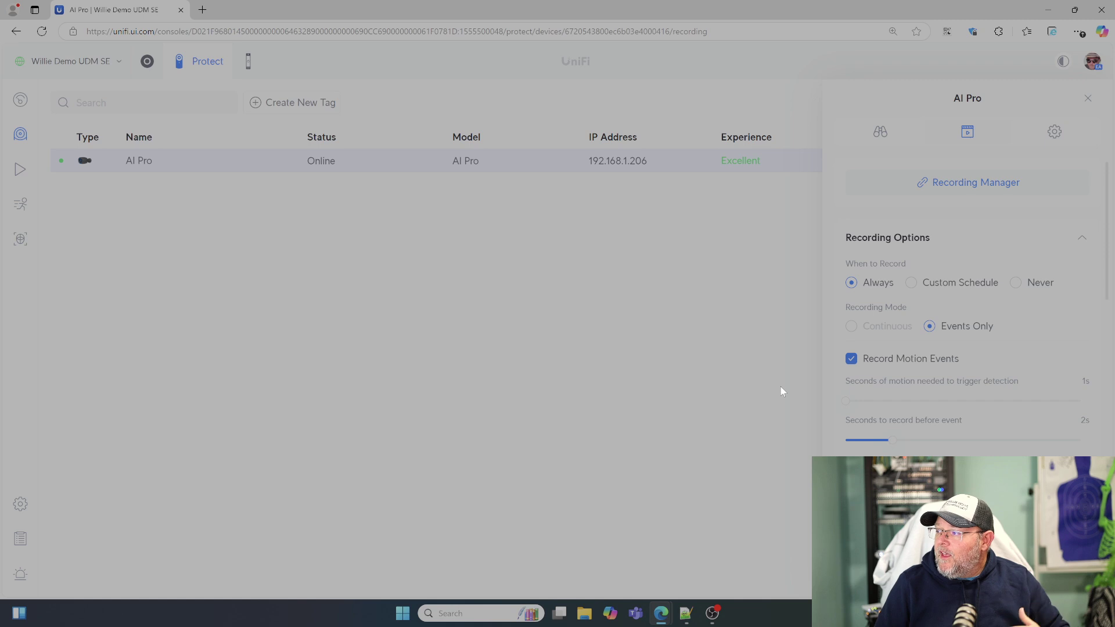
pyautogui.scroll(-2, 798, 409)
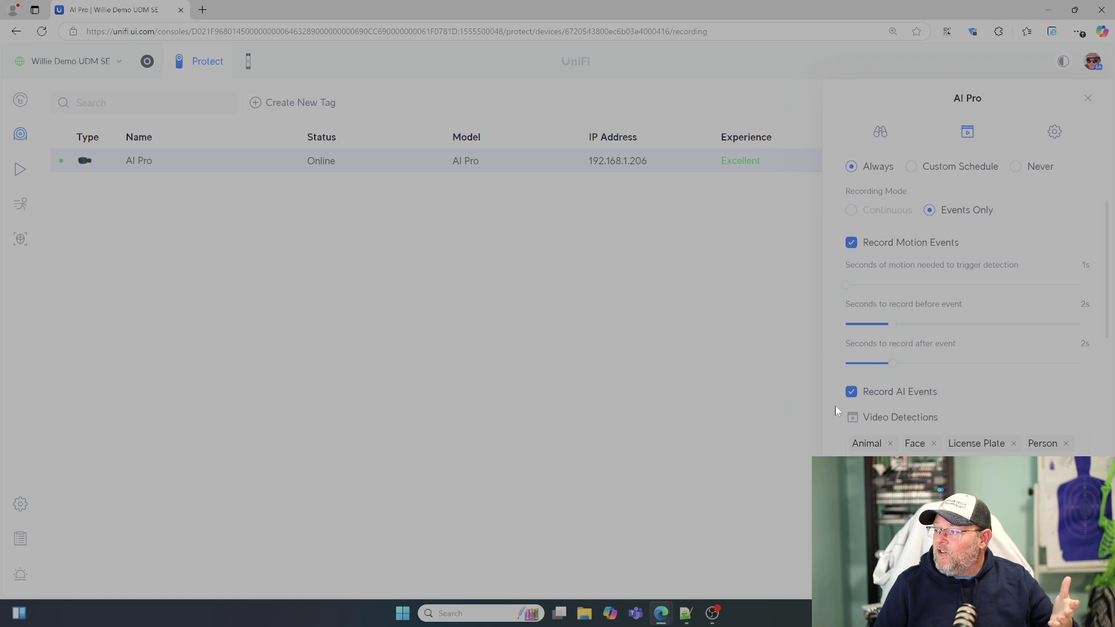
pyautogui.scroll(-6, 749, 426)
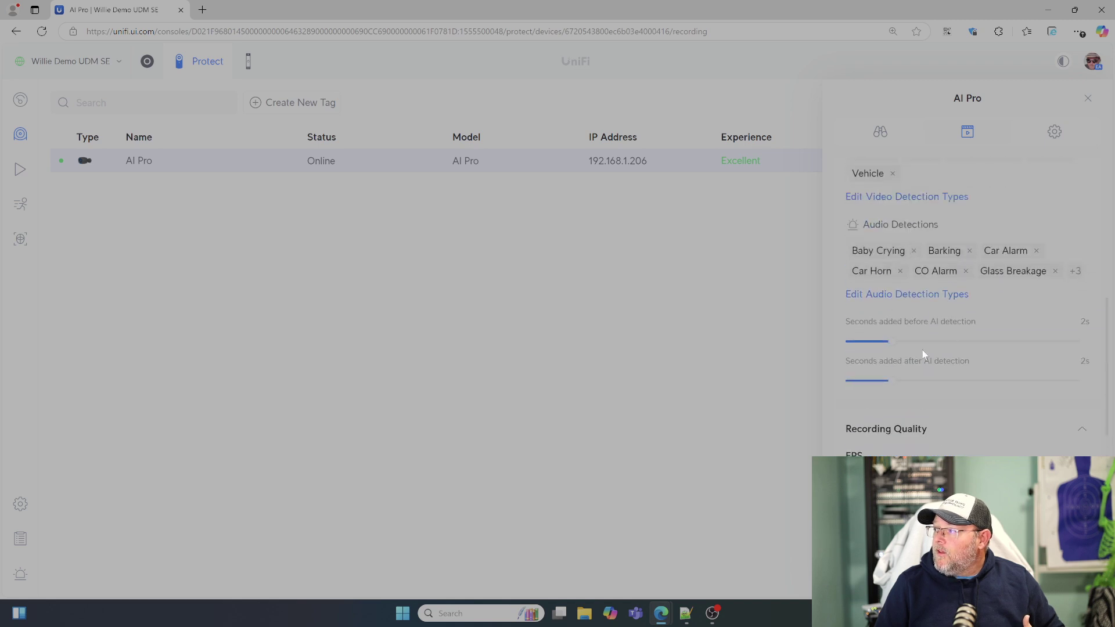
pyautogui.scroll(2, 923, 354)
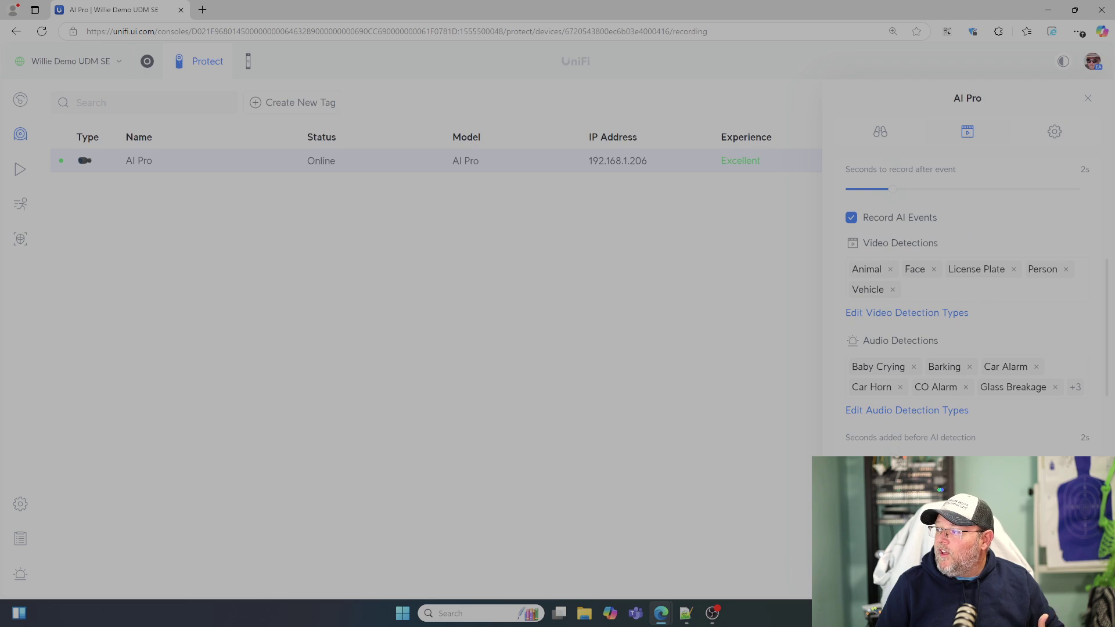
pyautogui.scroll(-1, 914, 321)
pyautogui.scroll(-1, 906, 361)
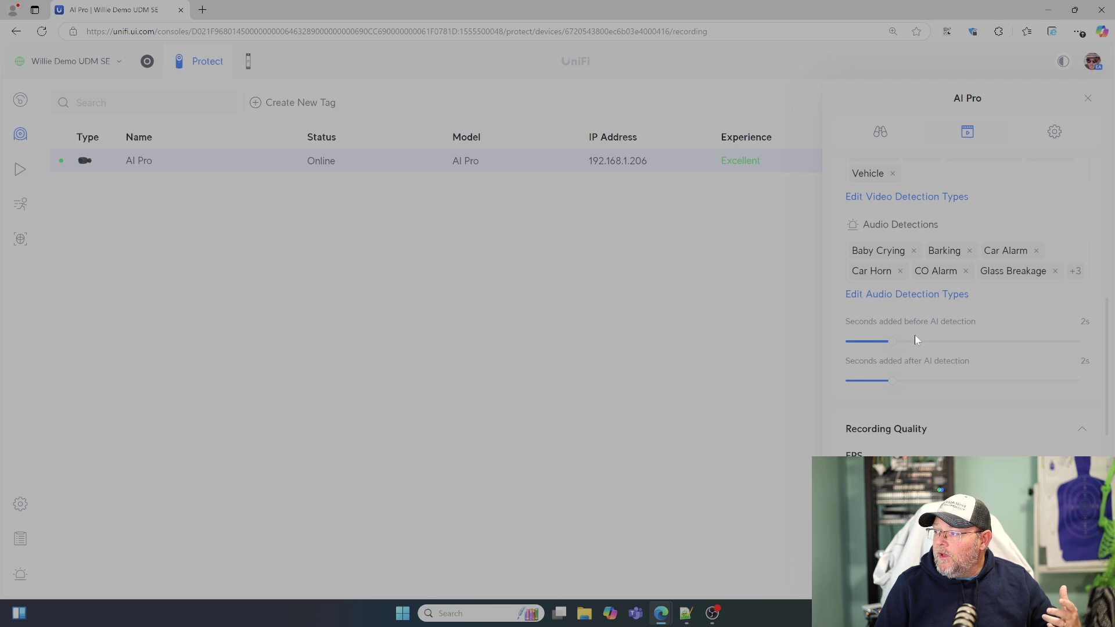
pyautogui.scroll(-1, 915, 337)
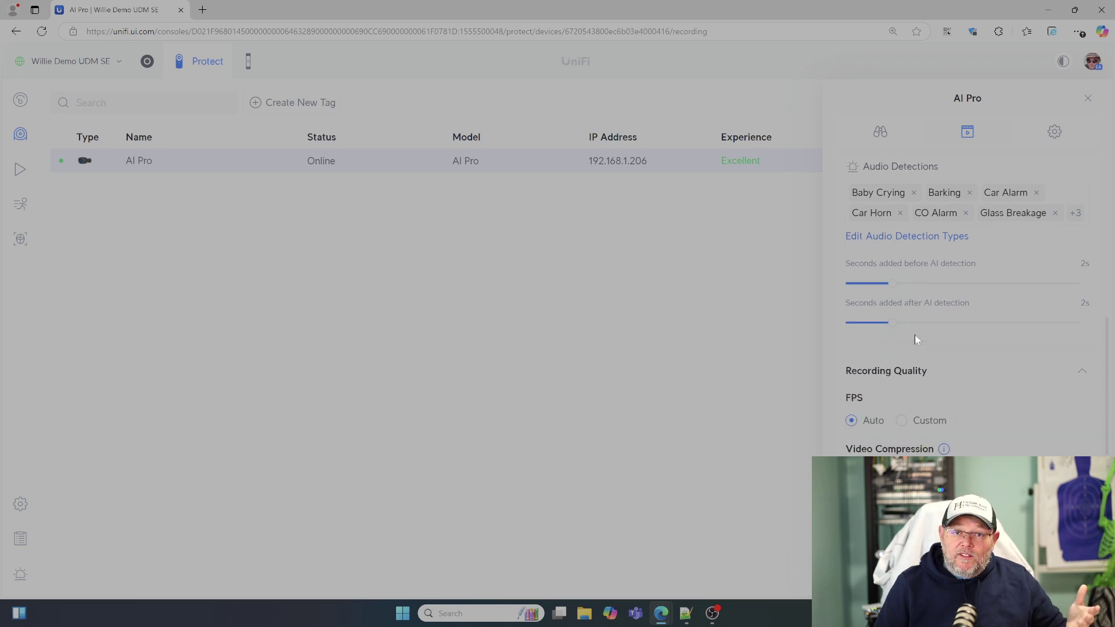
pyautogui.scroll(-1, 915, 339)
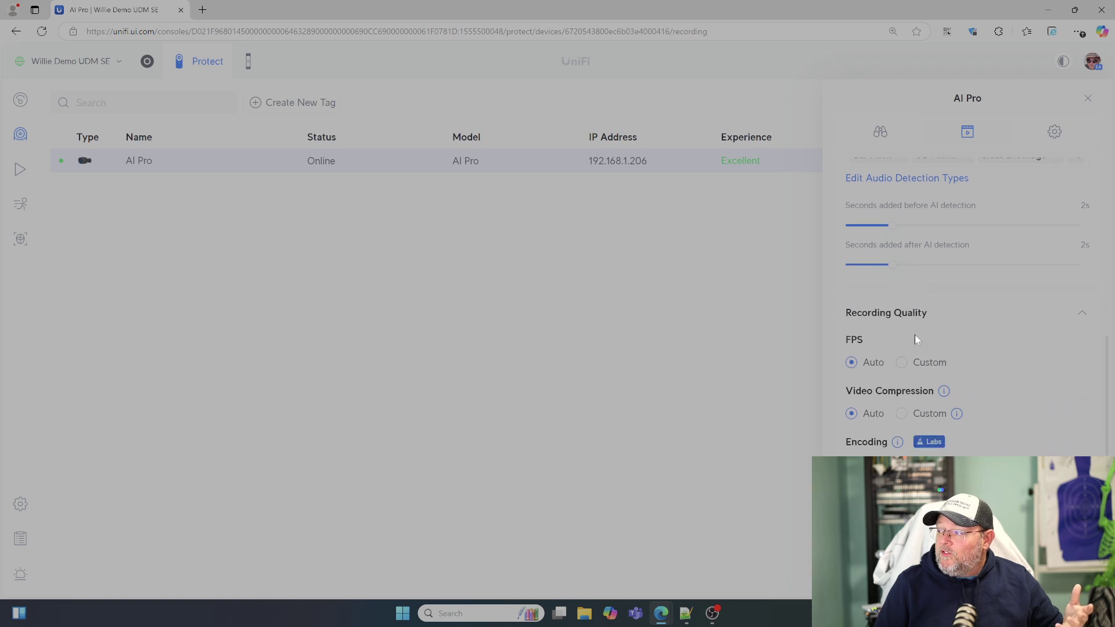
pyautogui.scroll(-2, 913, 339)
pyautogui.scroll(8, 913, 339)
pyautogui.scroll(1, 913, 339)
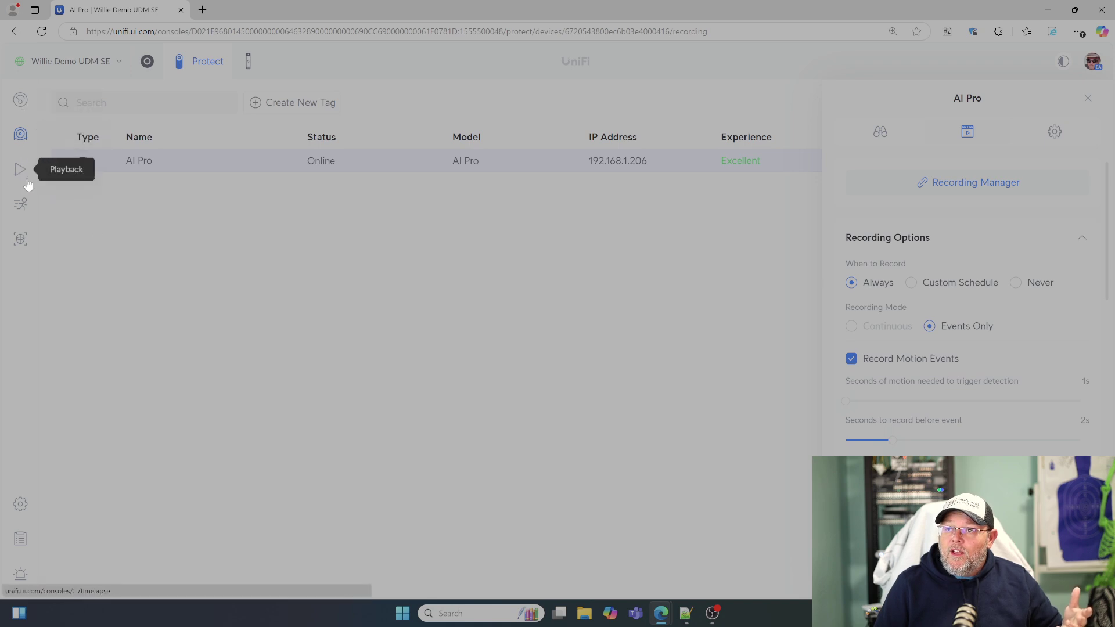
# Step: Check the recognition lists for detected license plates and faces
pyautogui.click(21, 240)
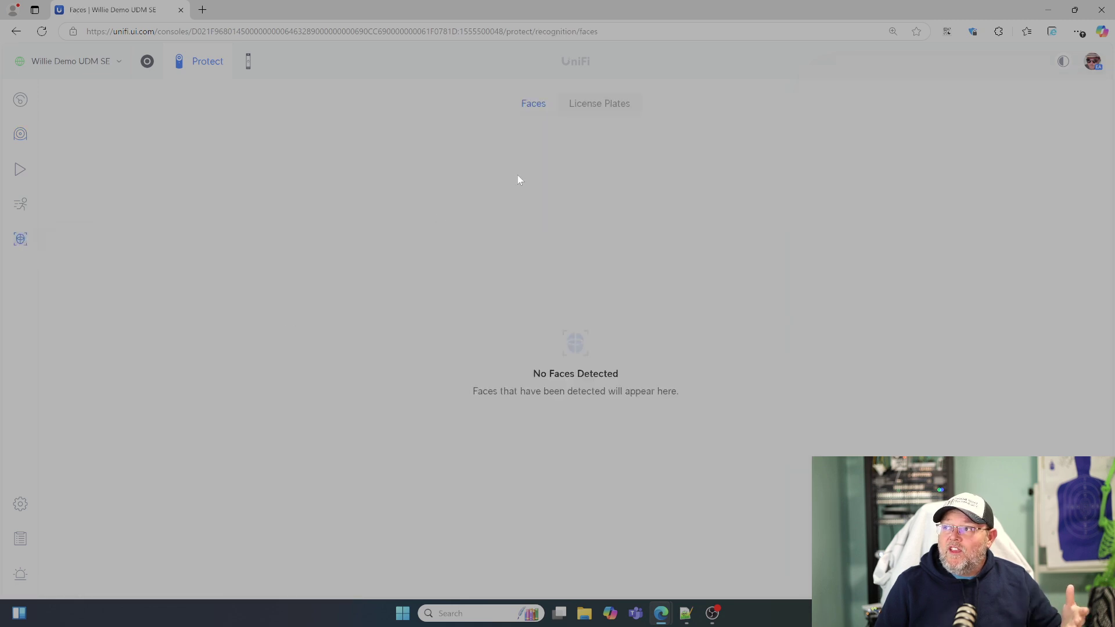
pyautogui.click(604, 116)
pyautogui.click(527, 115)
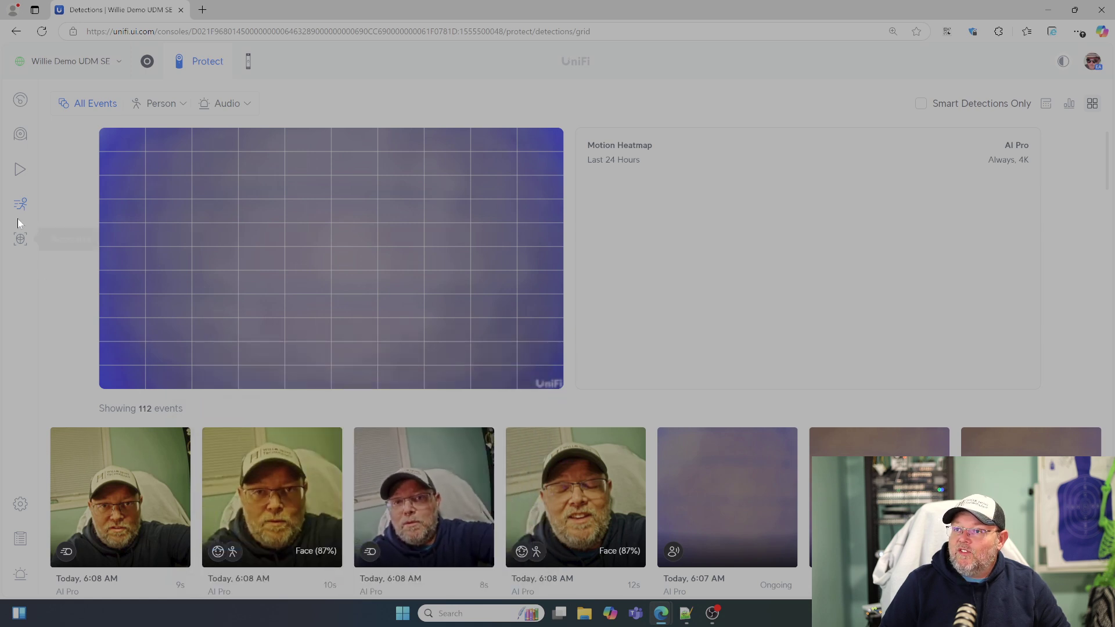
# Step: Add the person's name to the detected face, mark it as a Person of Interest, and save
pyautogui.click(17, 246)
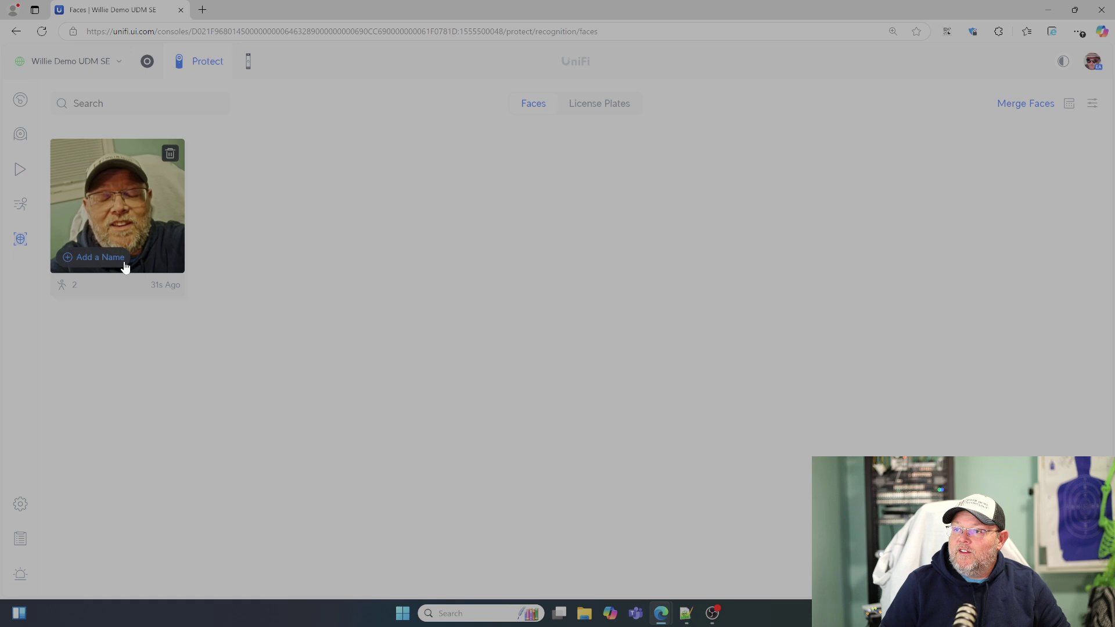
pyautogui.click(114, 258)
pyautogui.click(195, 317)
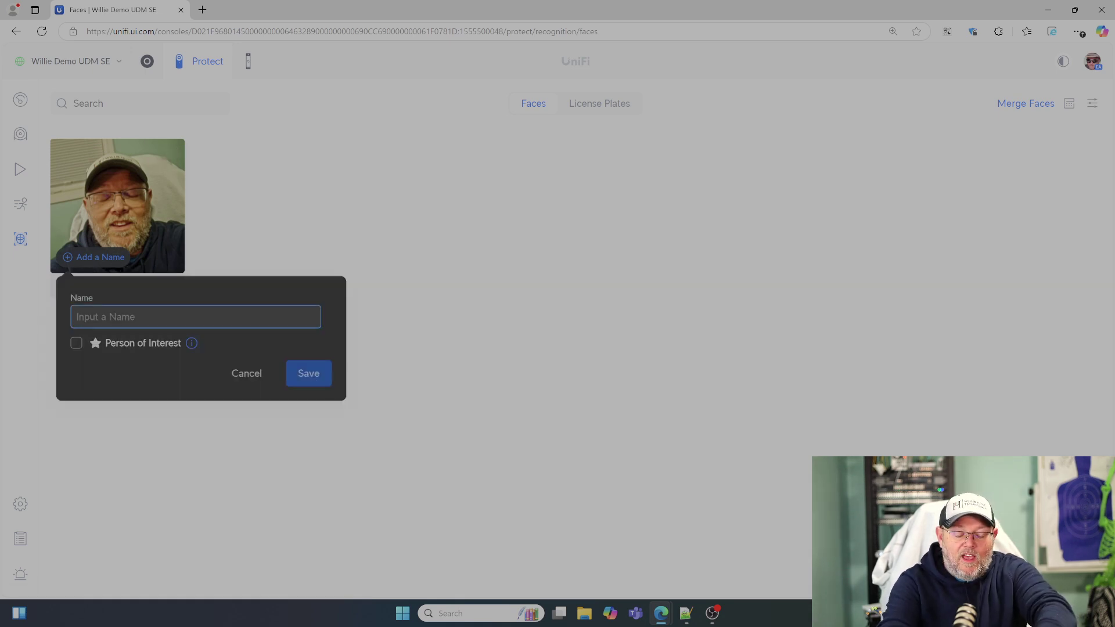
pyautogui.write('Willie')
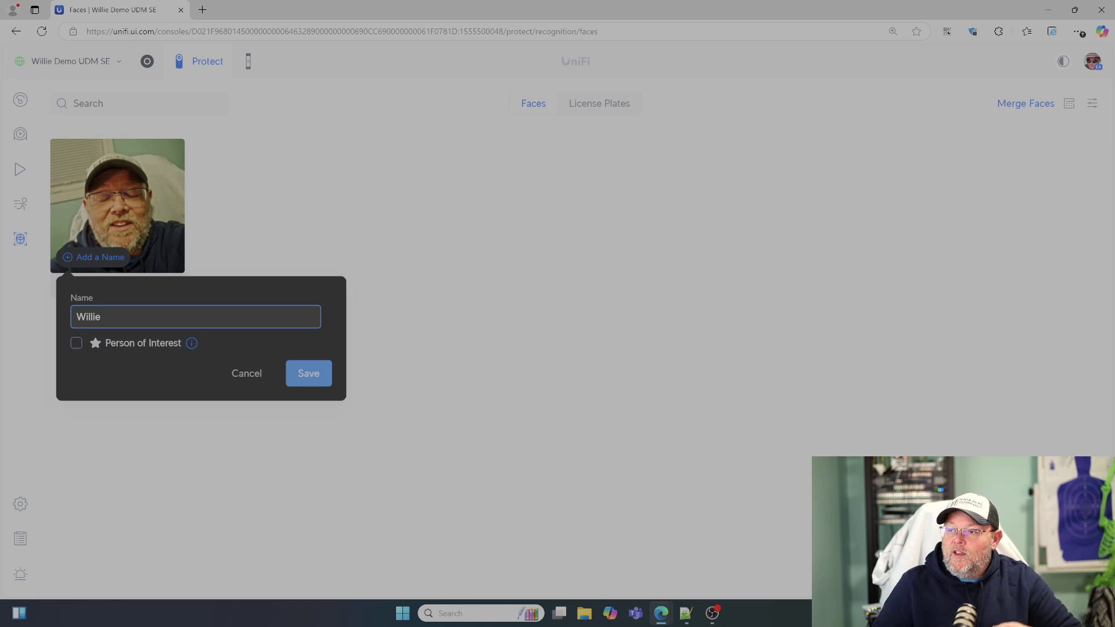
pyautogui.moveTo(194, 343)
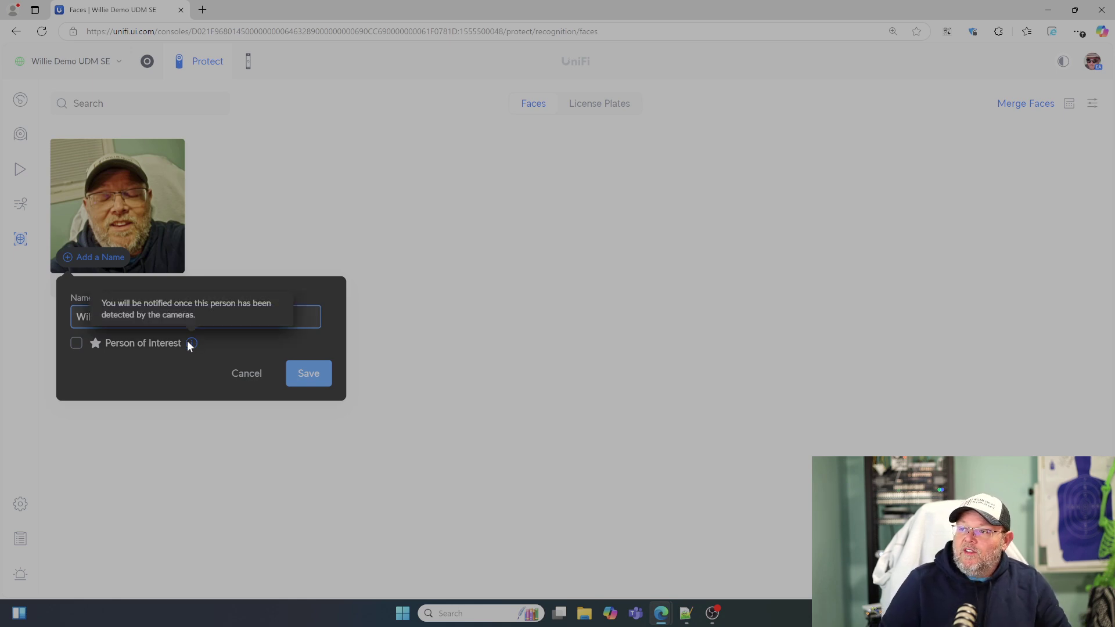
pyautogui.click(76, 343)
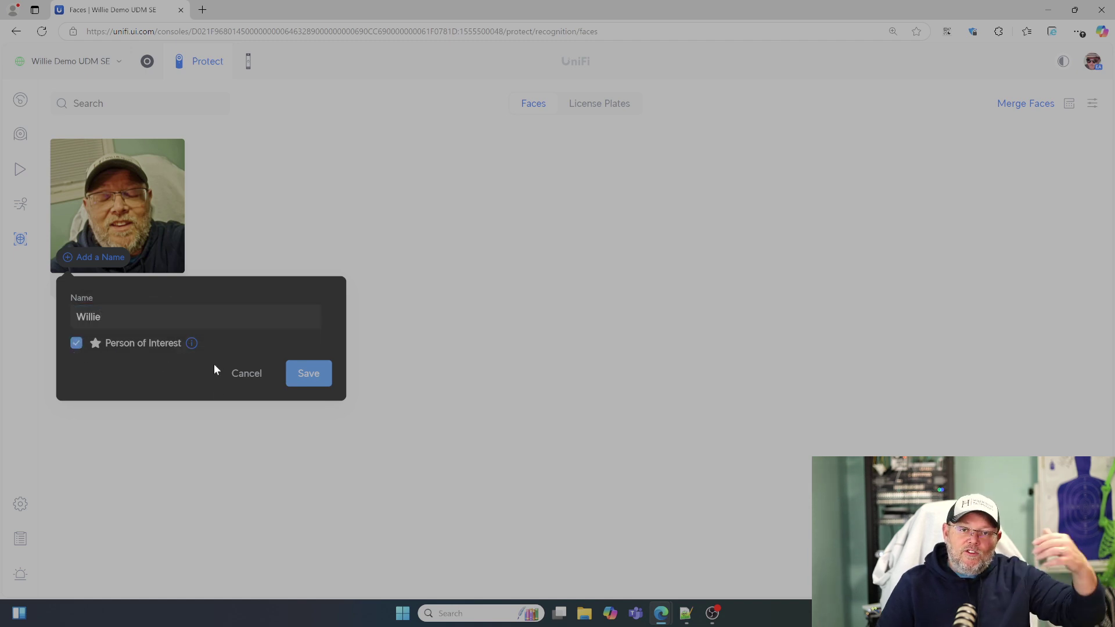
pyautogui.click(299, 372)
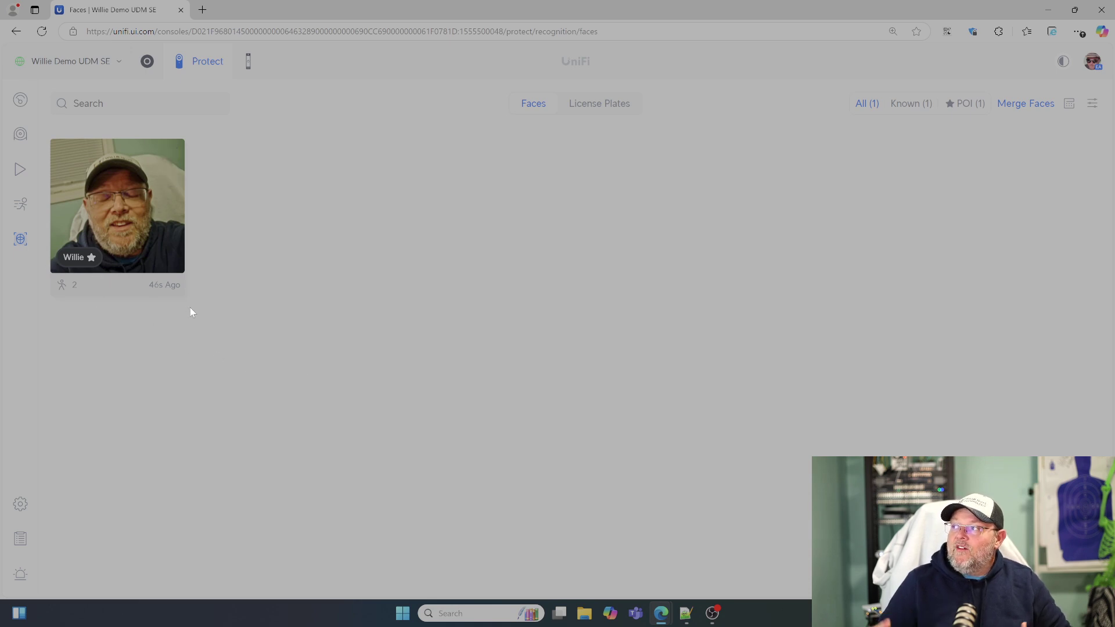
# Step: Filter the detection events to Person and inspect the person and face thumbnails
pyautogui.click(20, 206)
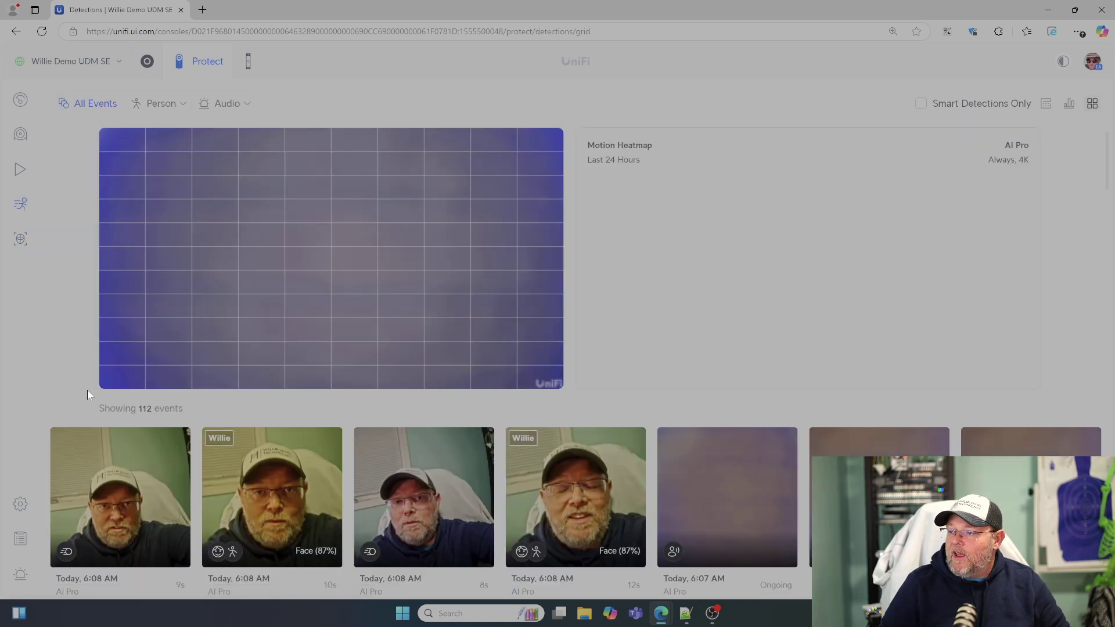
pyautogui.scroll(-1, 87, 390)
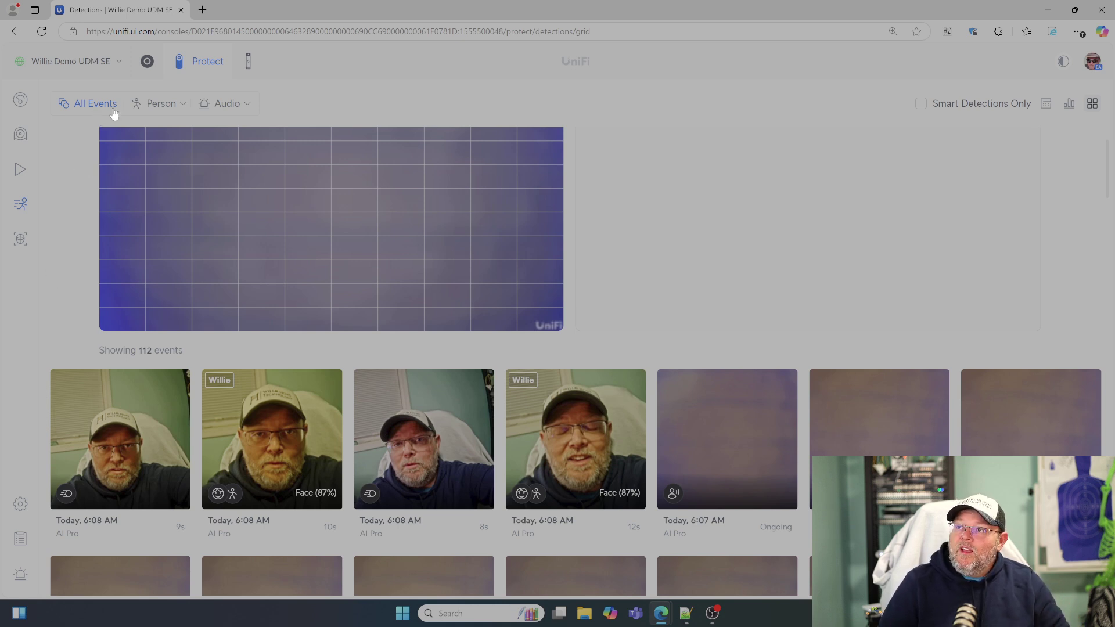
pyautogui.click(161, 109)
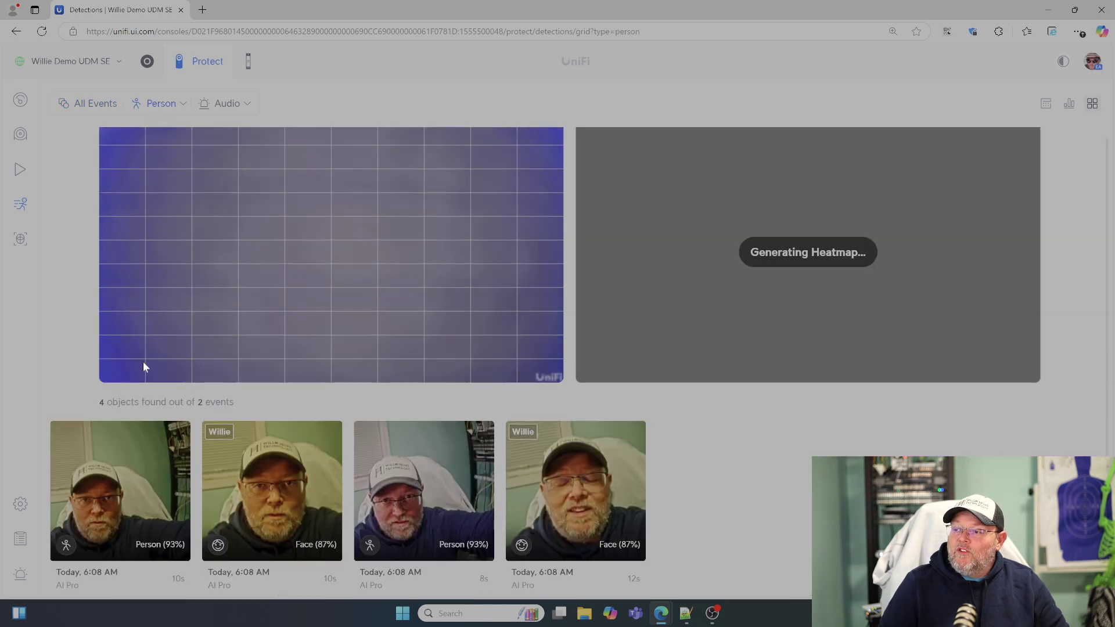
pyautogui.moveTo(137, 495)
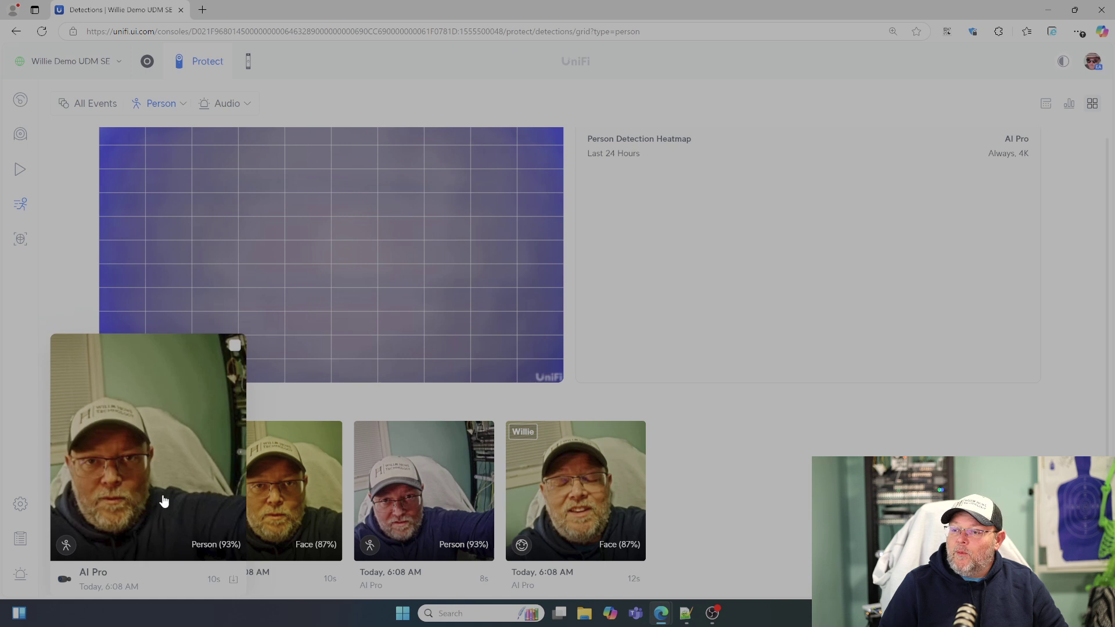
pyautogui.moveTo(317, 493)
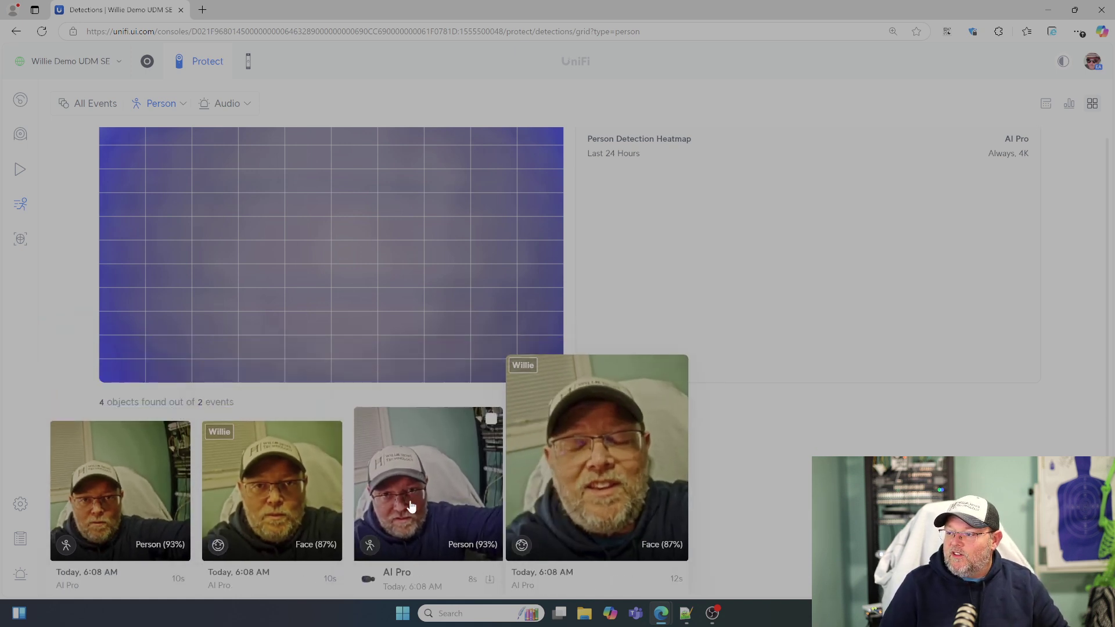
# Step: Filter the detection events to audio detections of the Barking type
pyautogui.click(220, 104)
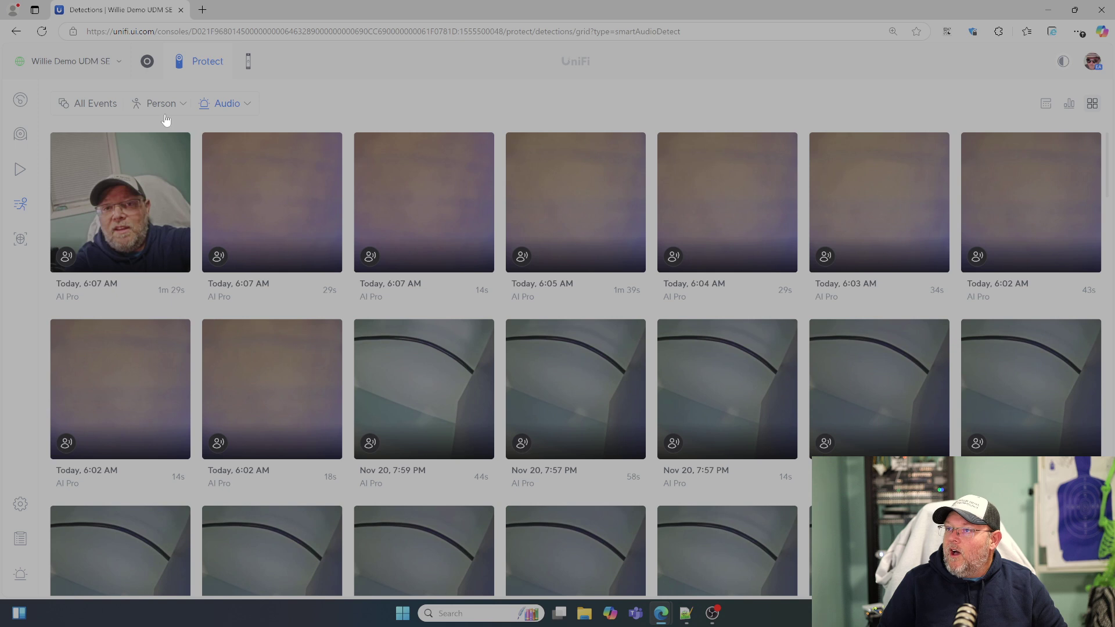
pyautogui.click(248, 104)
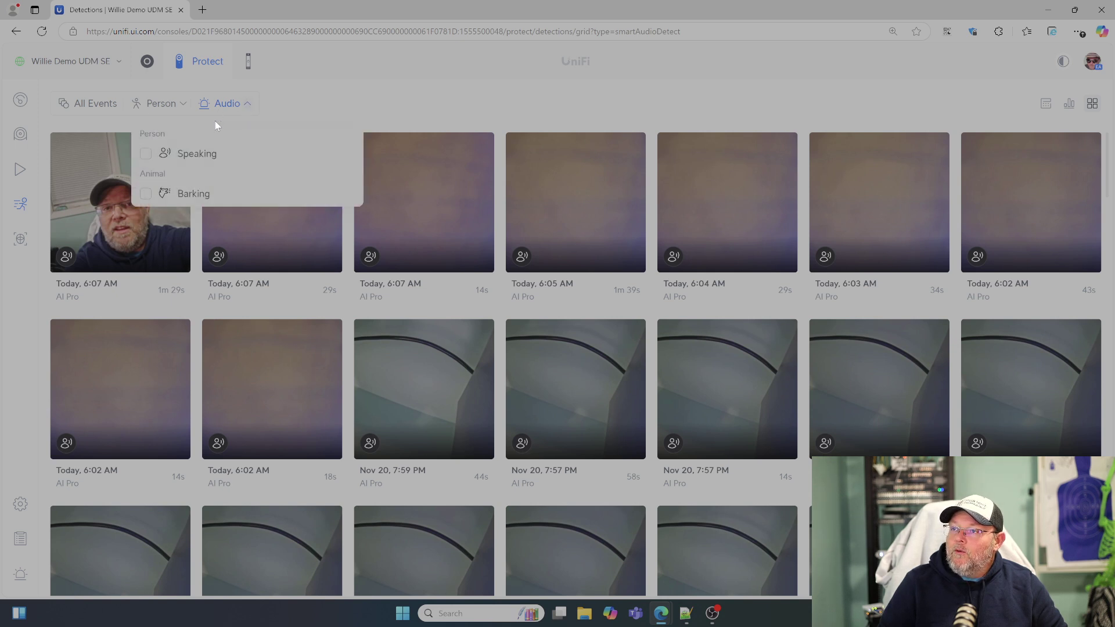
pyautogui.click(146, 194)
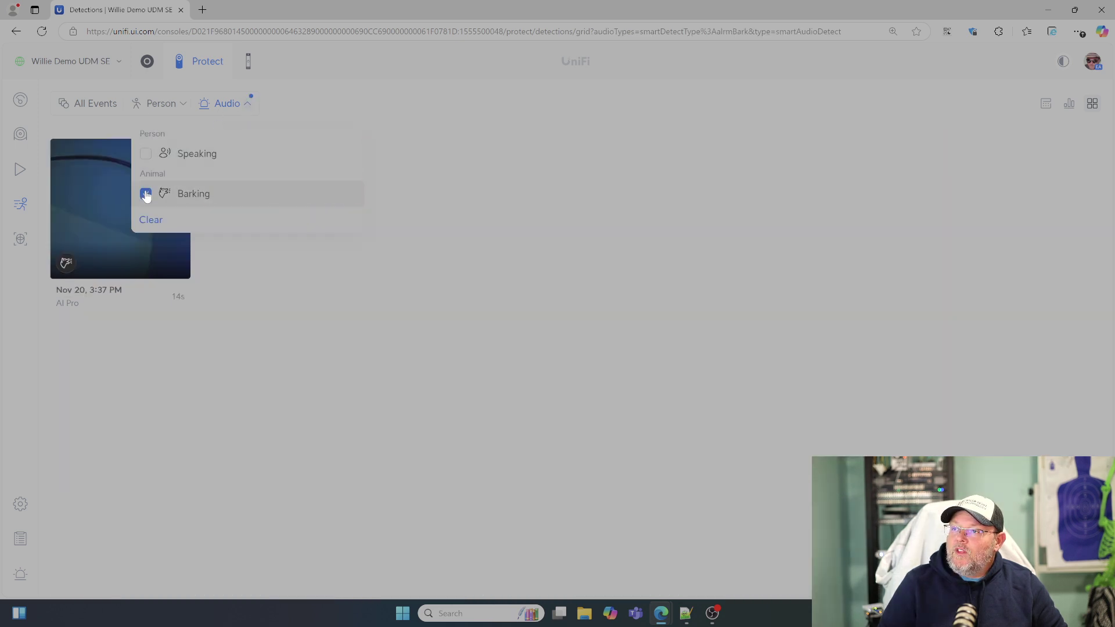
pyautogui.click(275, 324)
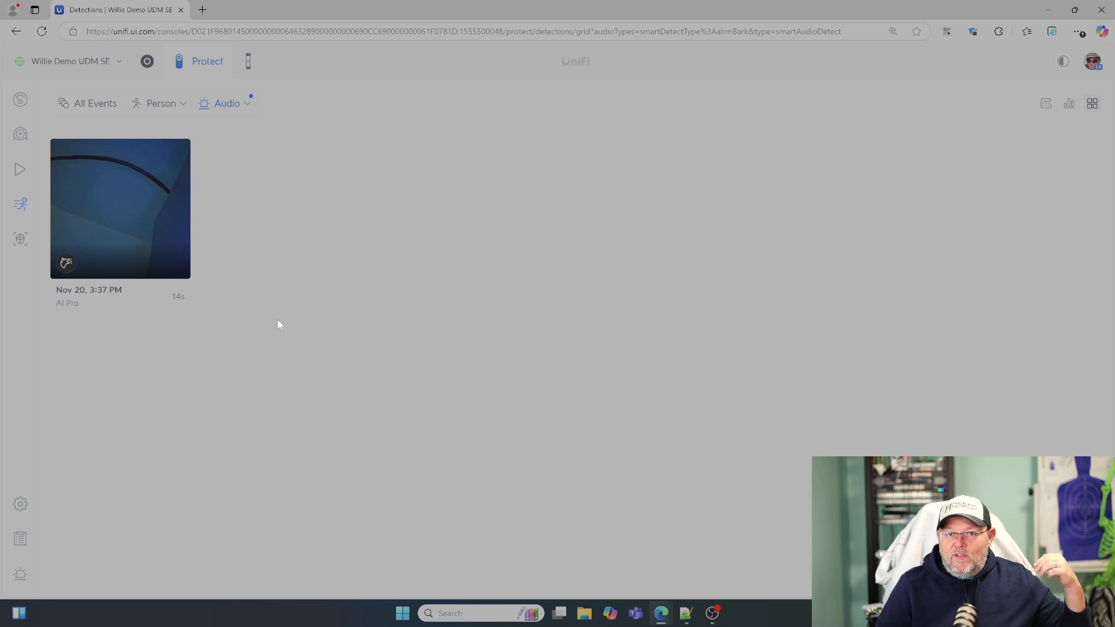
pyautogui.moveTo(238, 346)
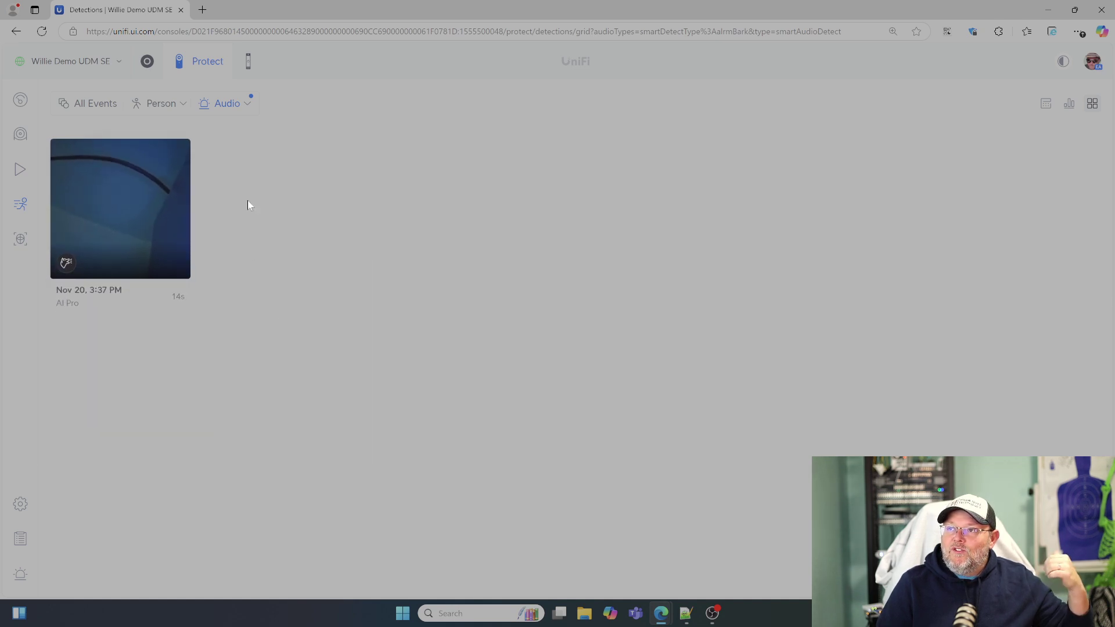
# Step: Switch the audio detection filter from Barking to Speaking only
pyautogui.click(246, 105)
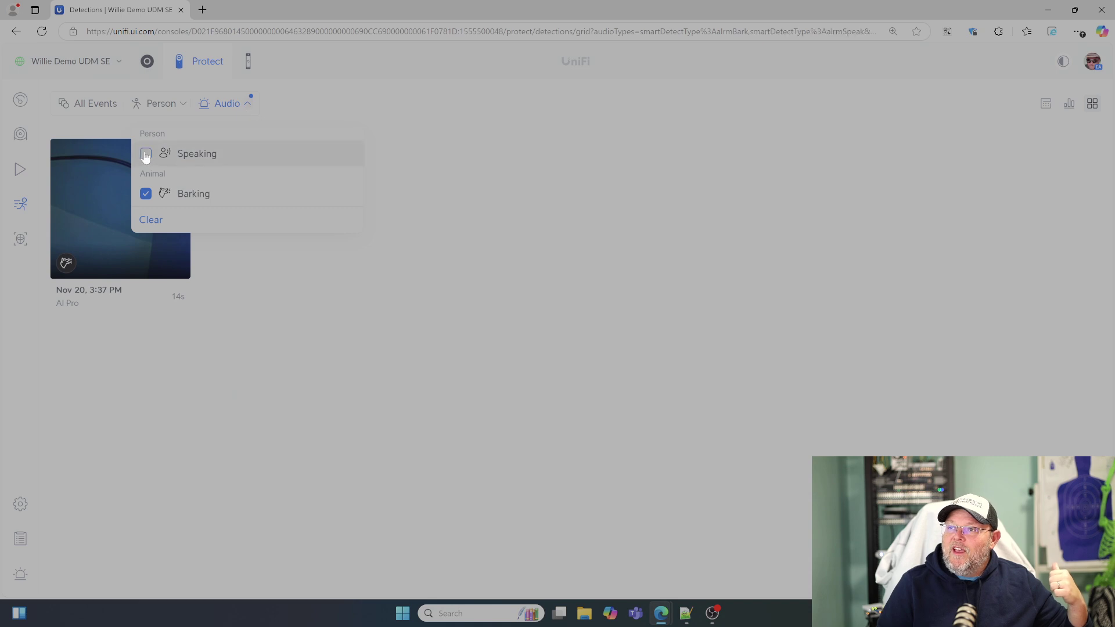
pyautogui.click(145, 154)
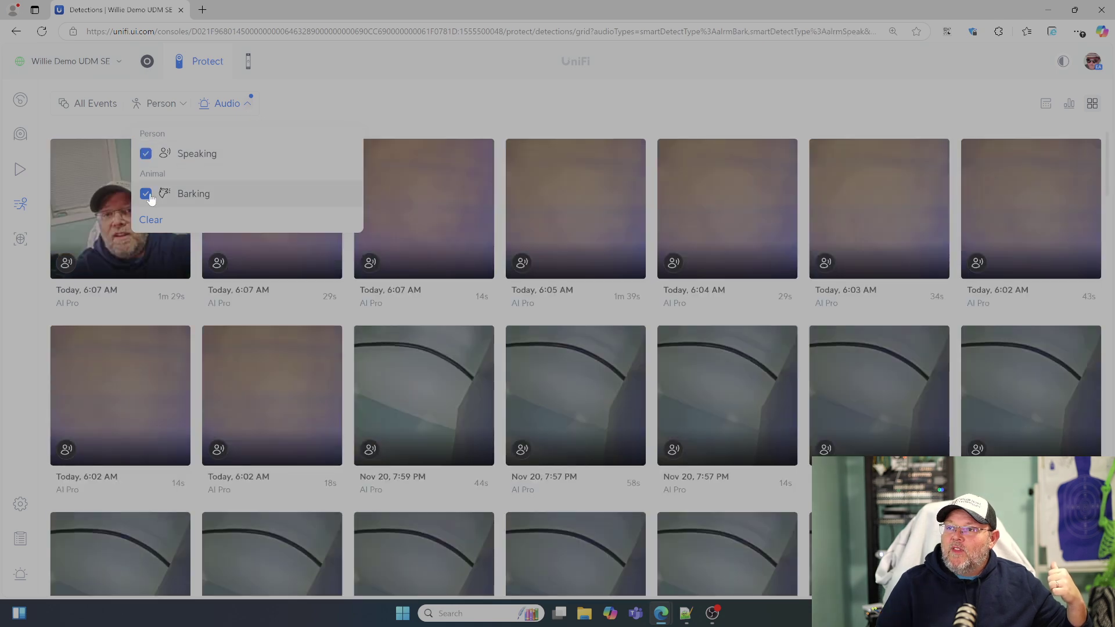
pyautogui.click(330, 103)
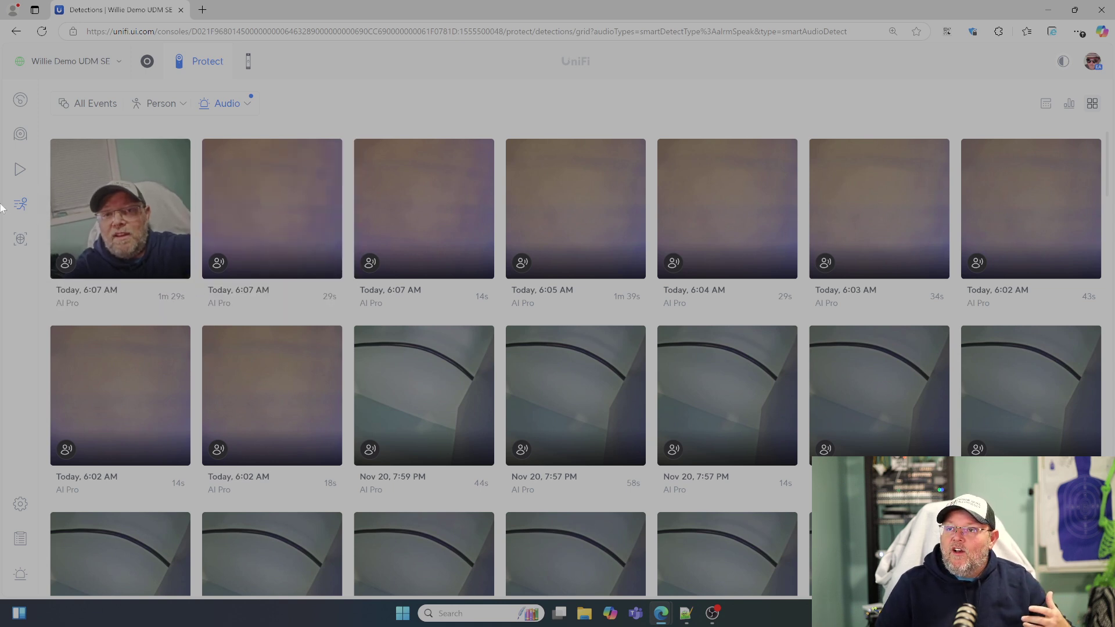
# Step: Revisit the recognized faces, and filter the Alarm Manager's detection alarms by the AI Pro device
pyautogui.click(21, 241)
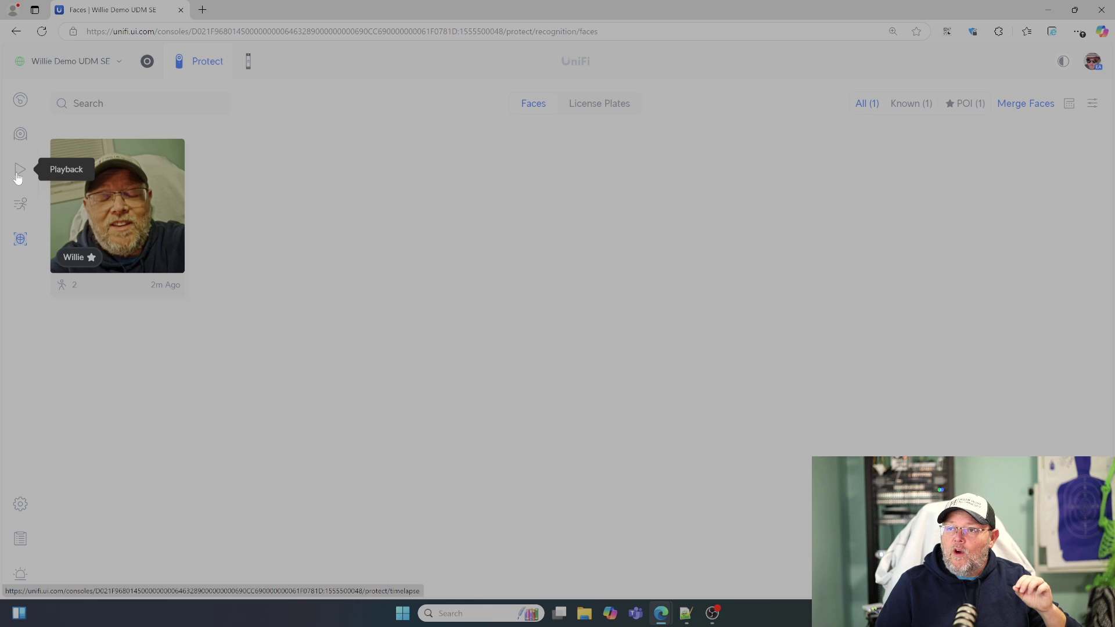
pyautogui.click(26, 573)
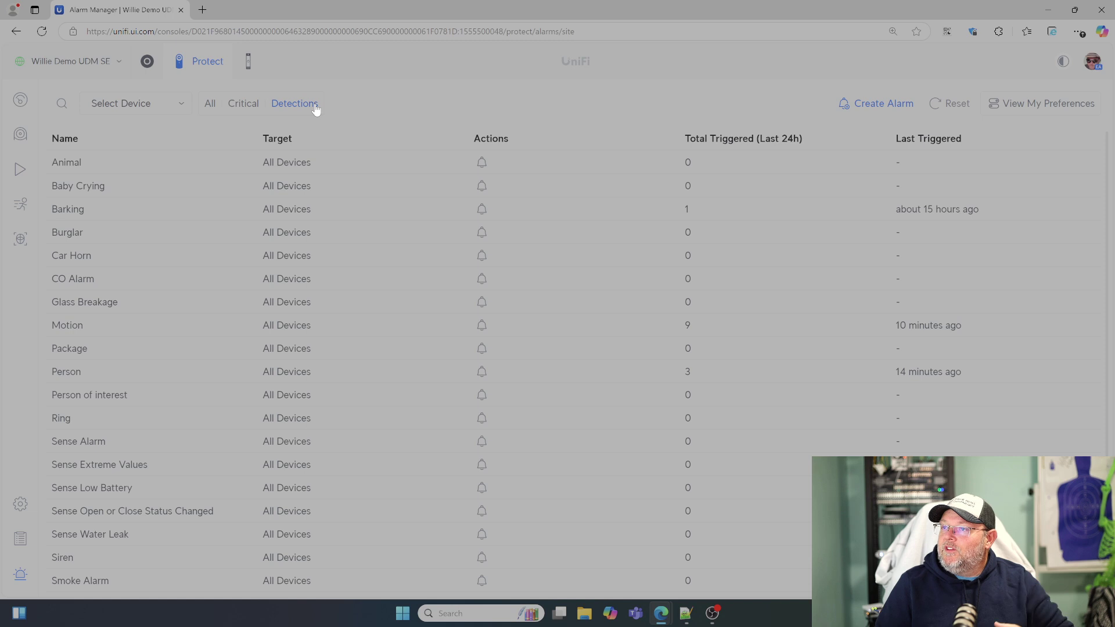
pyautogui.click(188, 111)
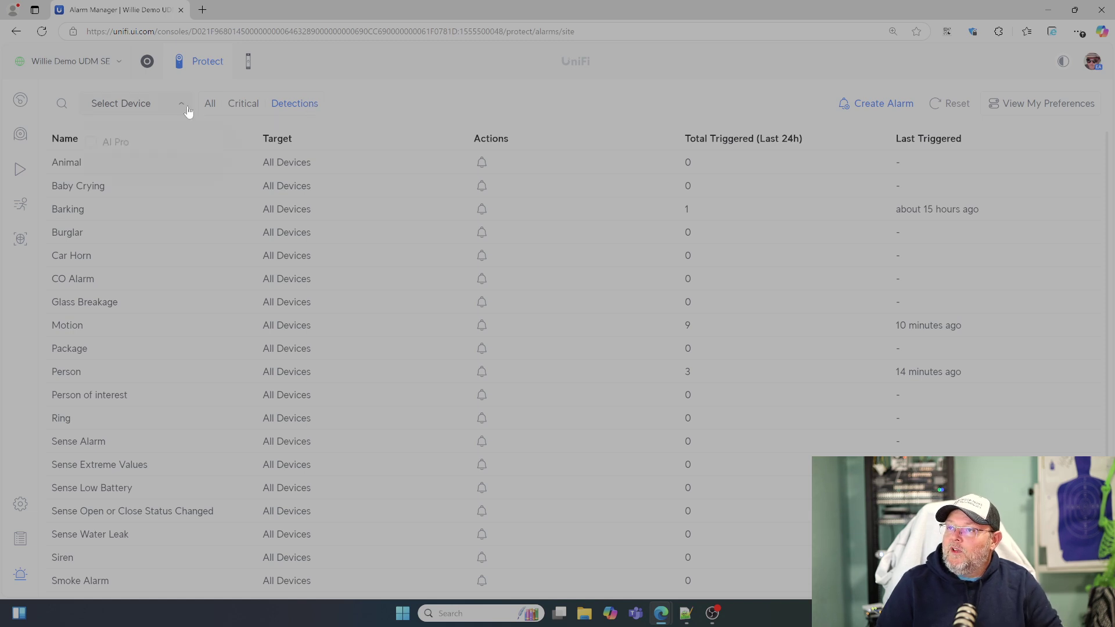
pyautogui.click(91, 136)
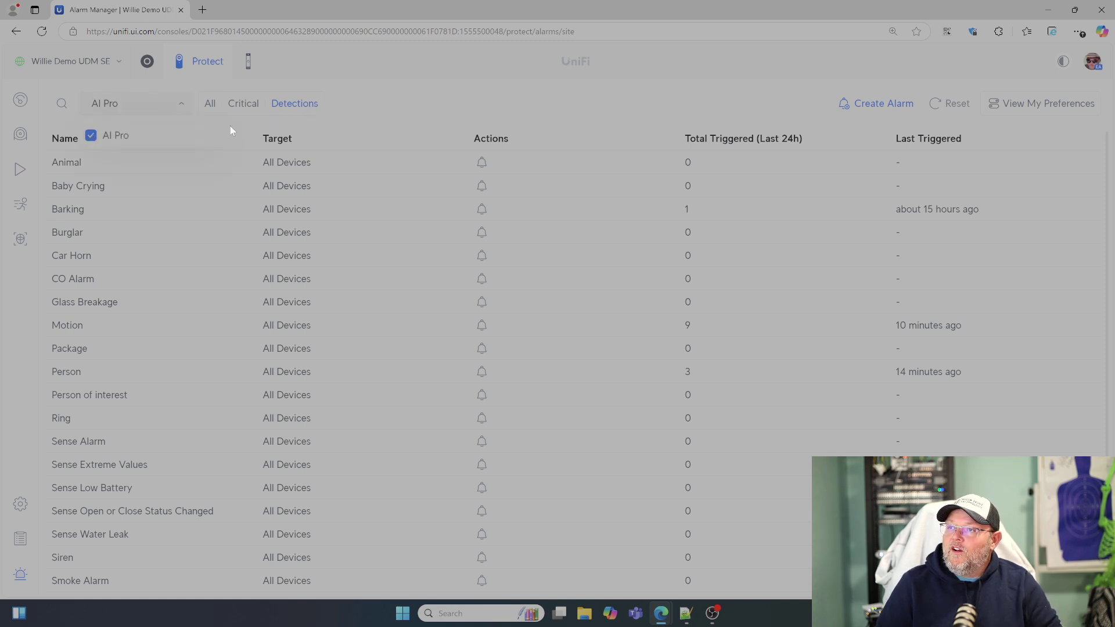
# Step: Look through the alarm types in the Alarm Manager, both for the AI Pro detections and for the unfiltered alarm list
pyautogui.click(391, 119)
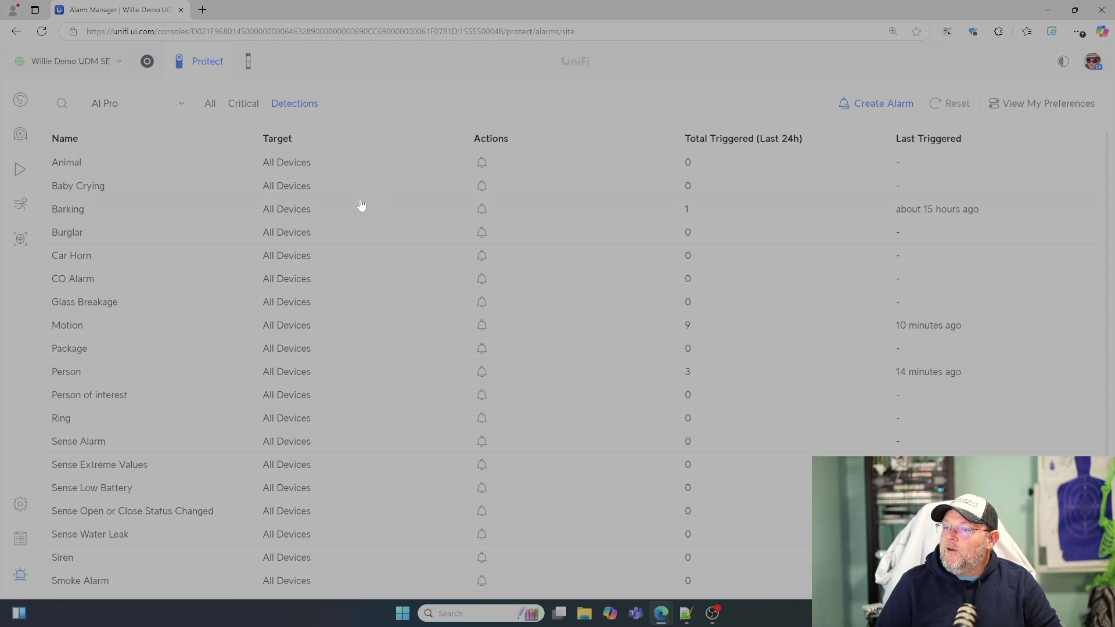
pyautogui.scroll(-2, 361, 204)
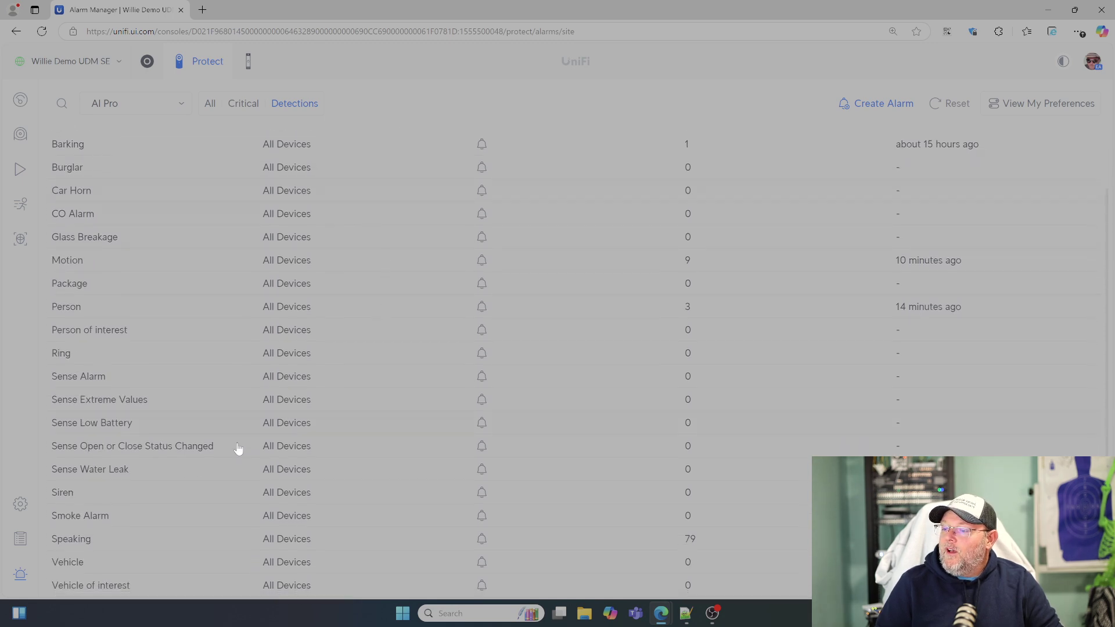
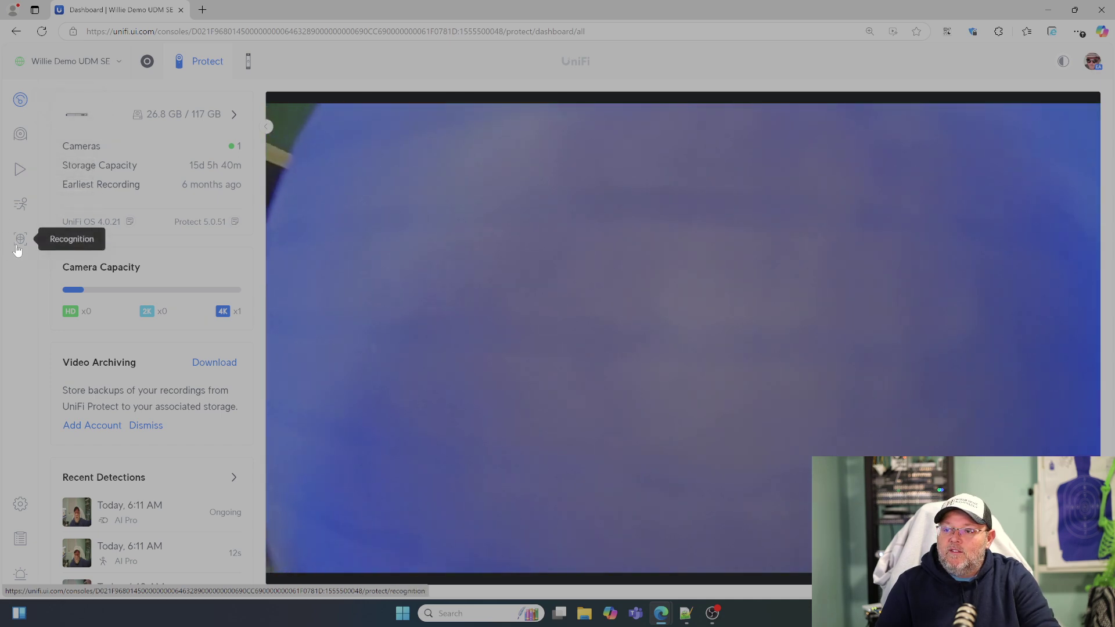
pyautogui.click(21, 577)
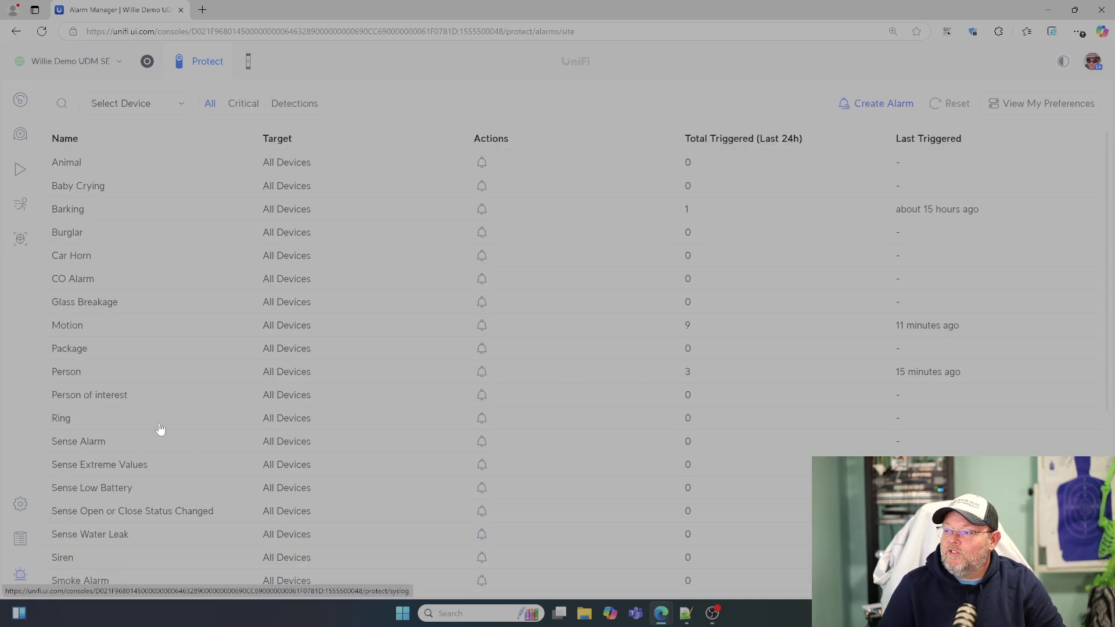
pyautogui.scroll(-2, 212, 398)
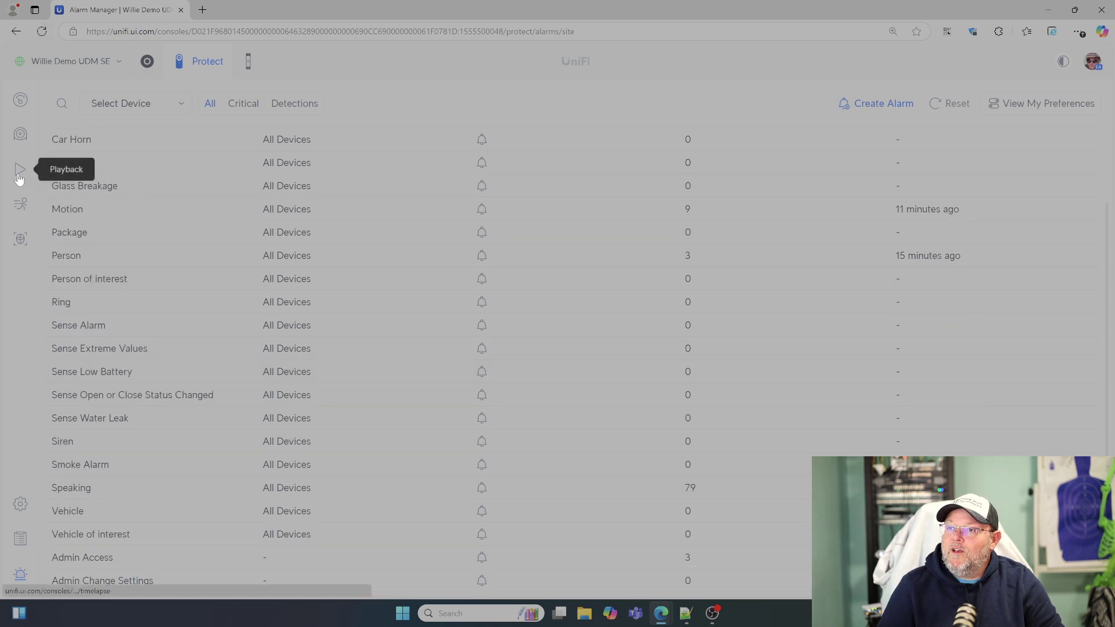
# Step: Return to the detections, filter them to Person, and inspect the latest person and face captures
pyautogui.click(21, 204)
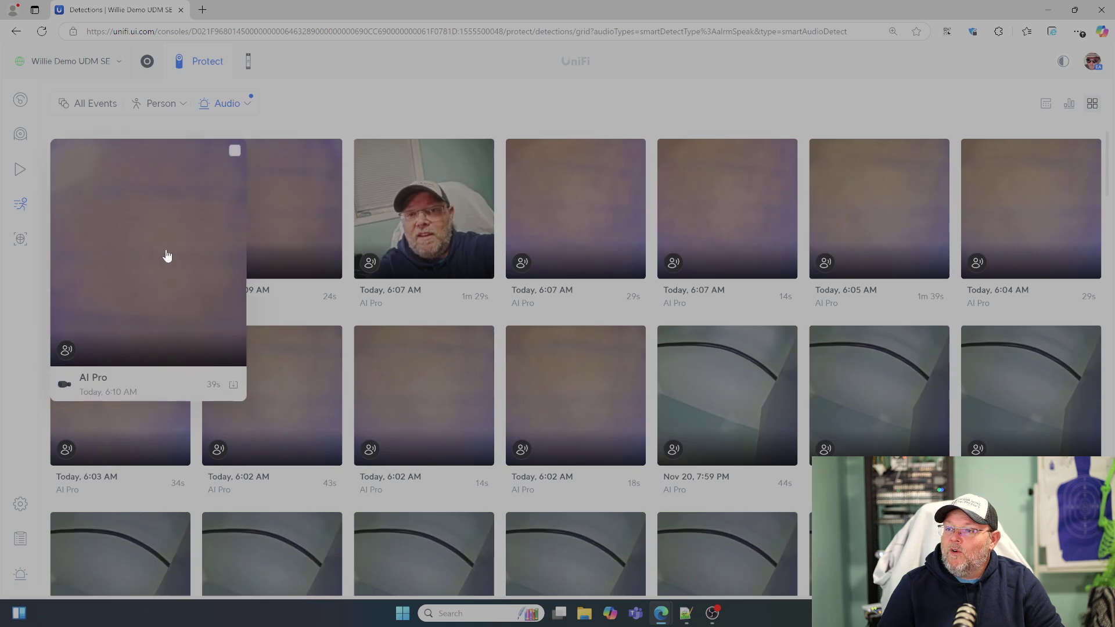
pyautogui.click(157, 108)
pyautogui.scroll(-2, 81, 350)
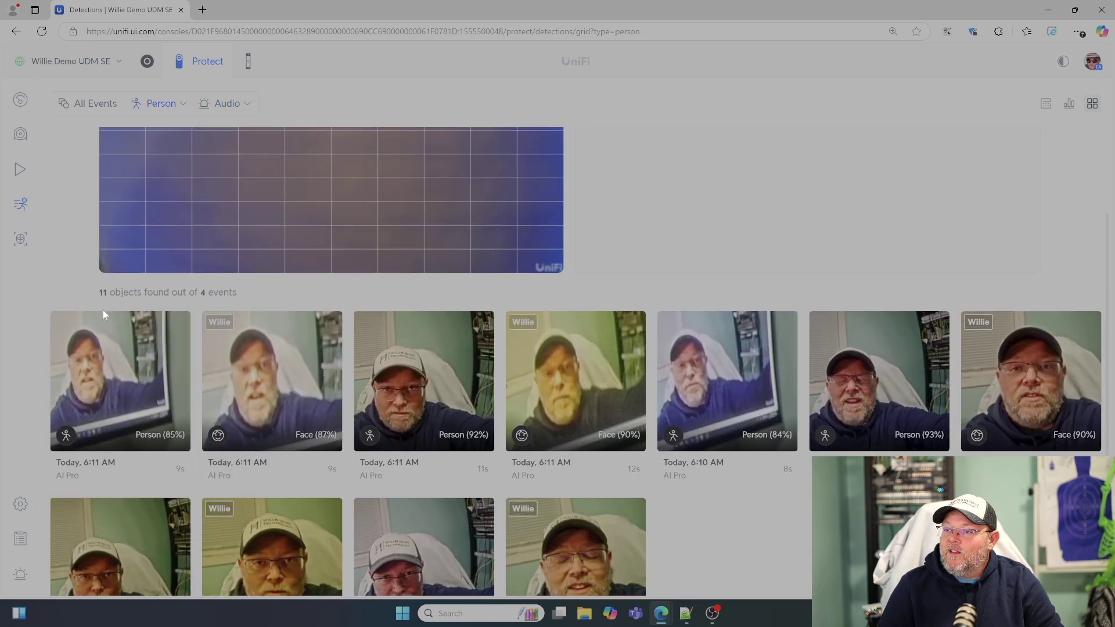
pyautogui.moveTo(390, 391)
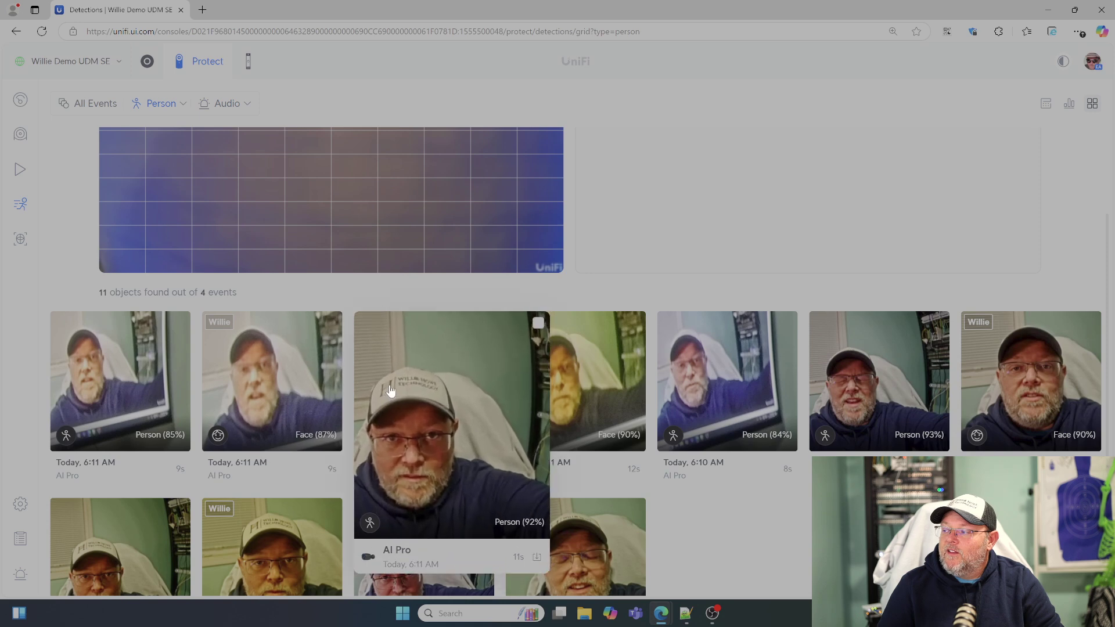
pyautogui.moveTo(314, 389)
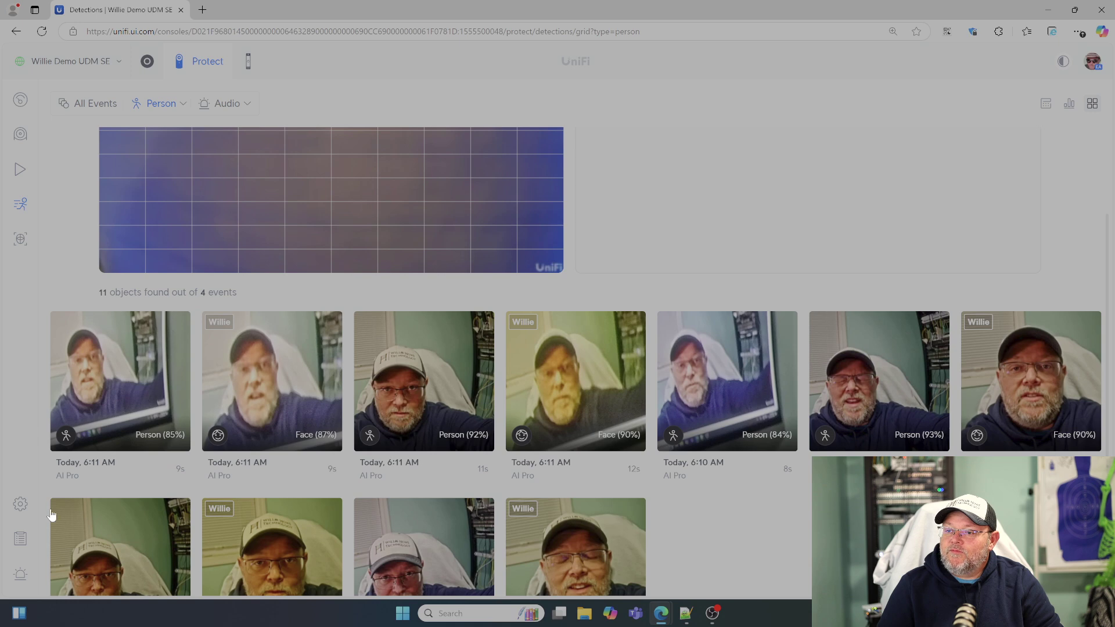
# Step: Reload the Alarm Manager and review the Person of interest alarm's trigger and schedule settings before returning to the dashboard
pyautogui.click(21, 573)
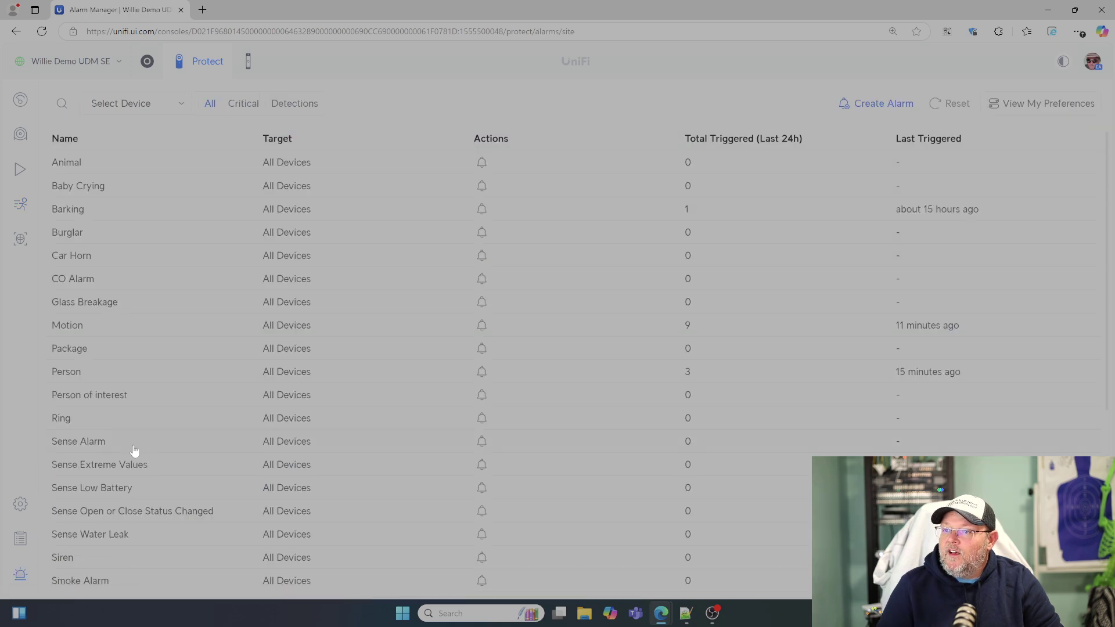
pyautogui.click(41, 32)
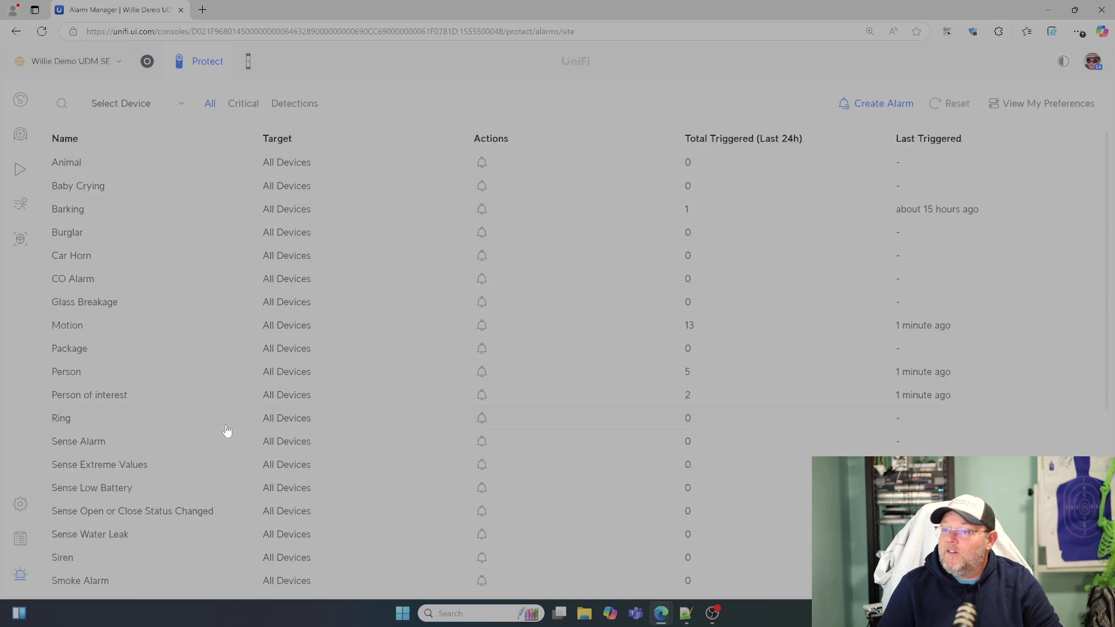
pyautogui.click(104, 402)
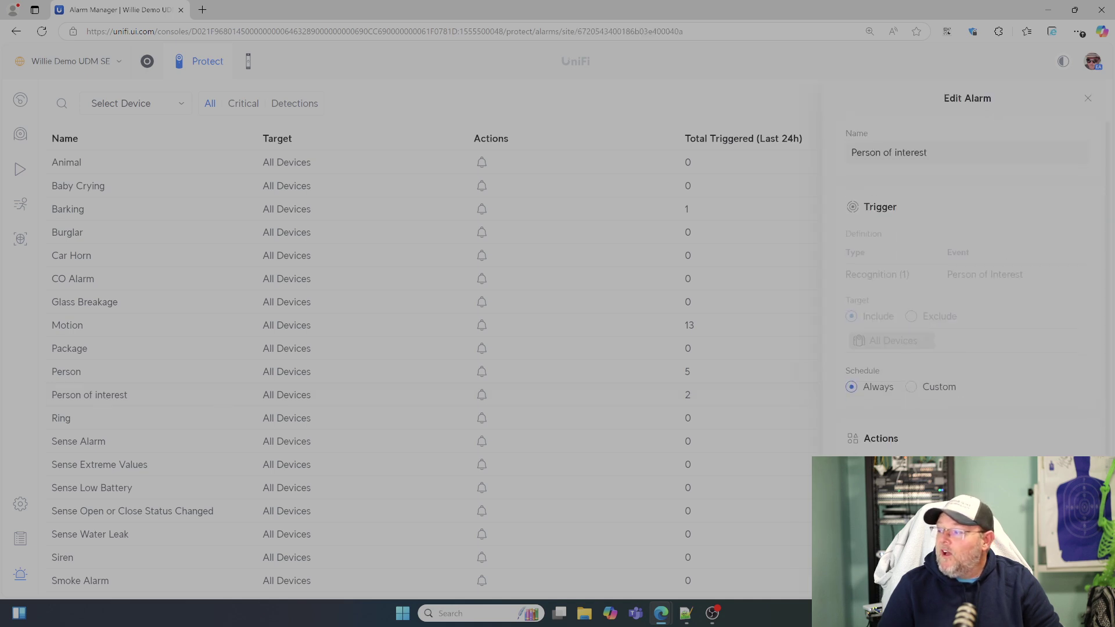
pyautogui.click(1087, 99)
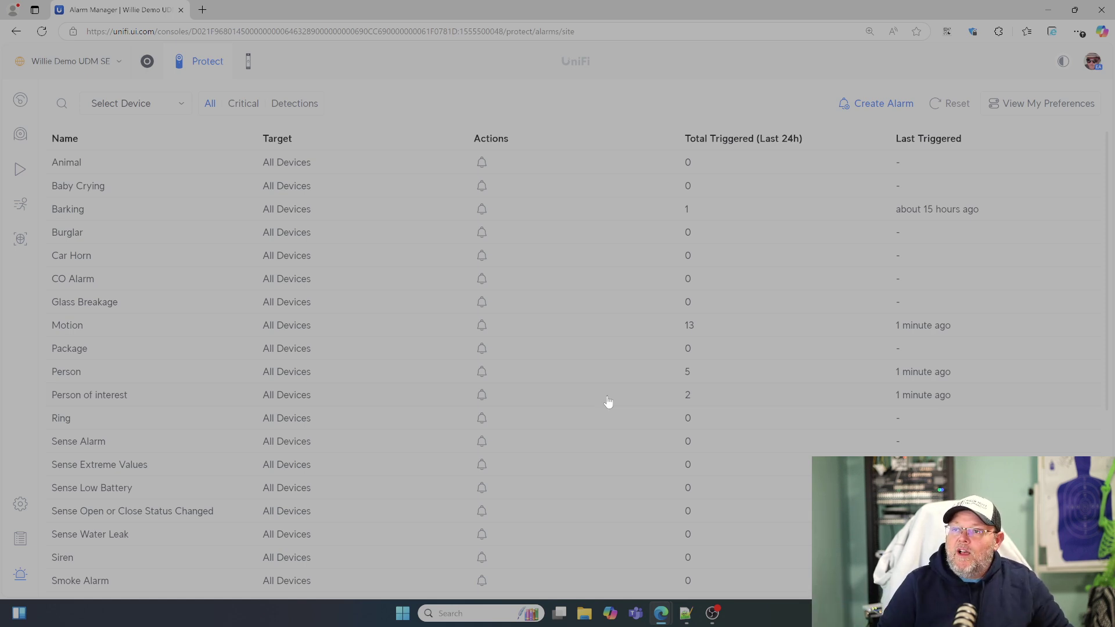
pyautogui.click(20, 99)
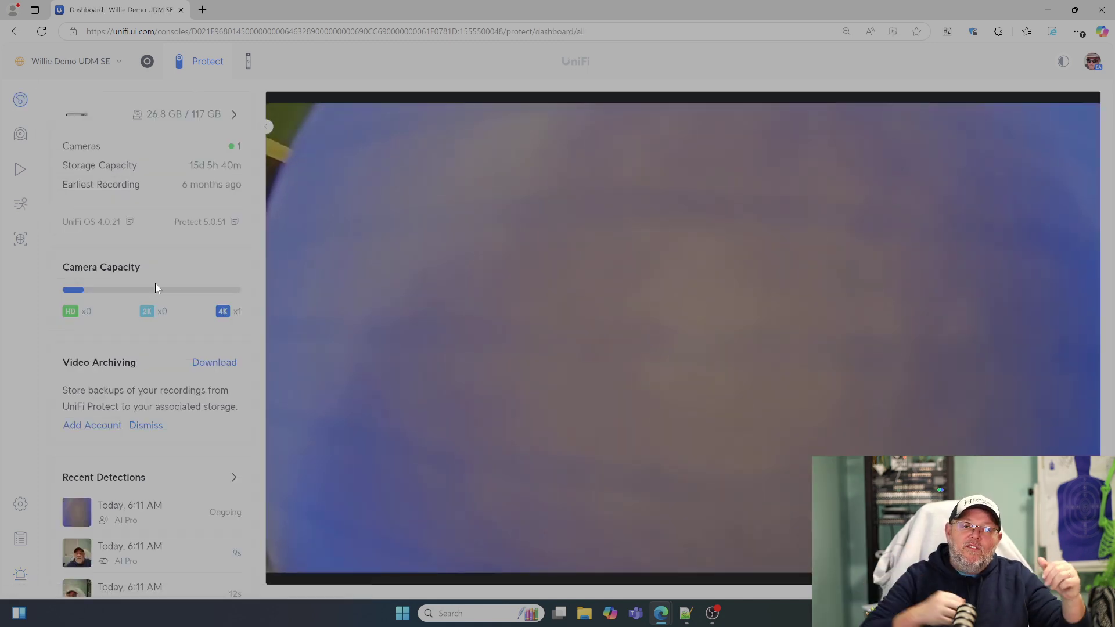